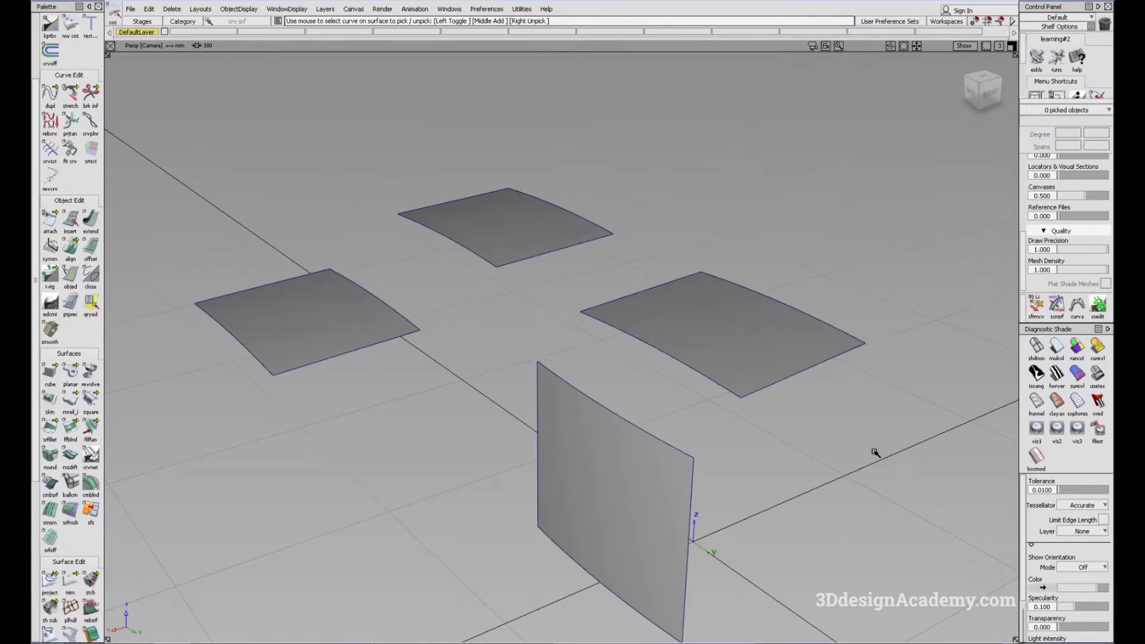
{"action": "left_click", "coordinate": [1011, 613]}
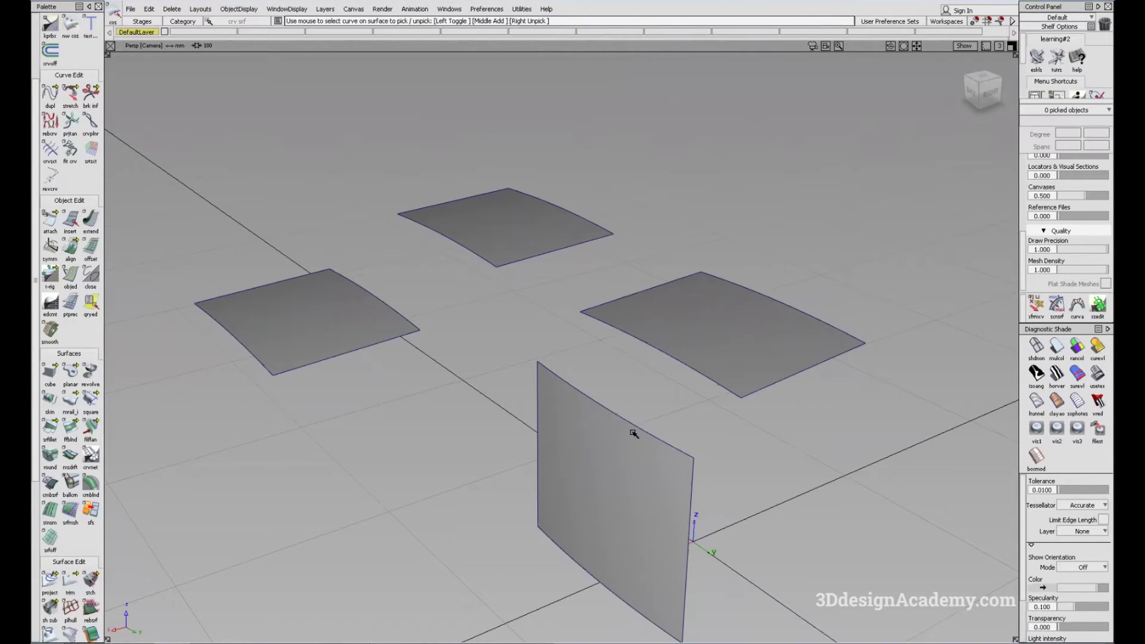
{"action": "middle_click_drag", "start_coordinate": [670, 361], "coordinate": [614, 338], "text": "alt+shift"}
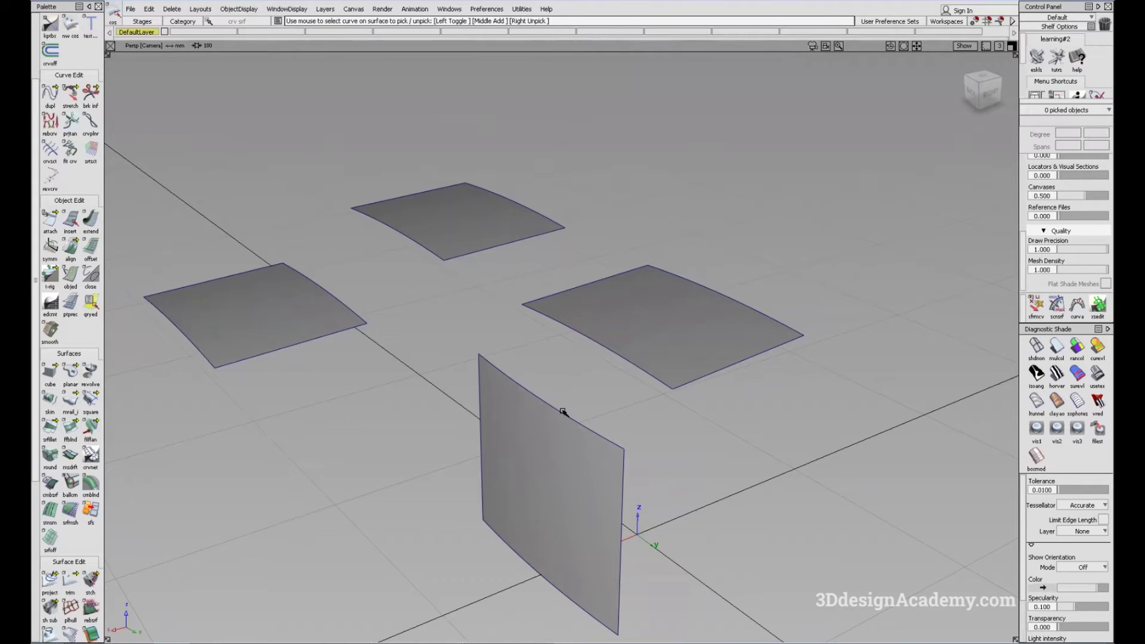
{"action": "mouse_move", "coordinate": [579, 419]}
{"action": "left_mouse_down", "text": "alt+shift"}
{"action": "mouse_move", "coordinate": [580, 388]}
{"action": "mouse_move", "coordinate": [582, 398]}
{"action": "left_mouse_up", "text": "alt+shift"}
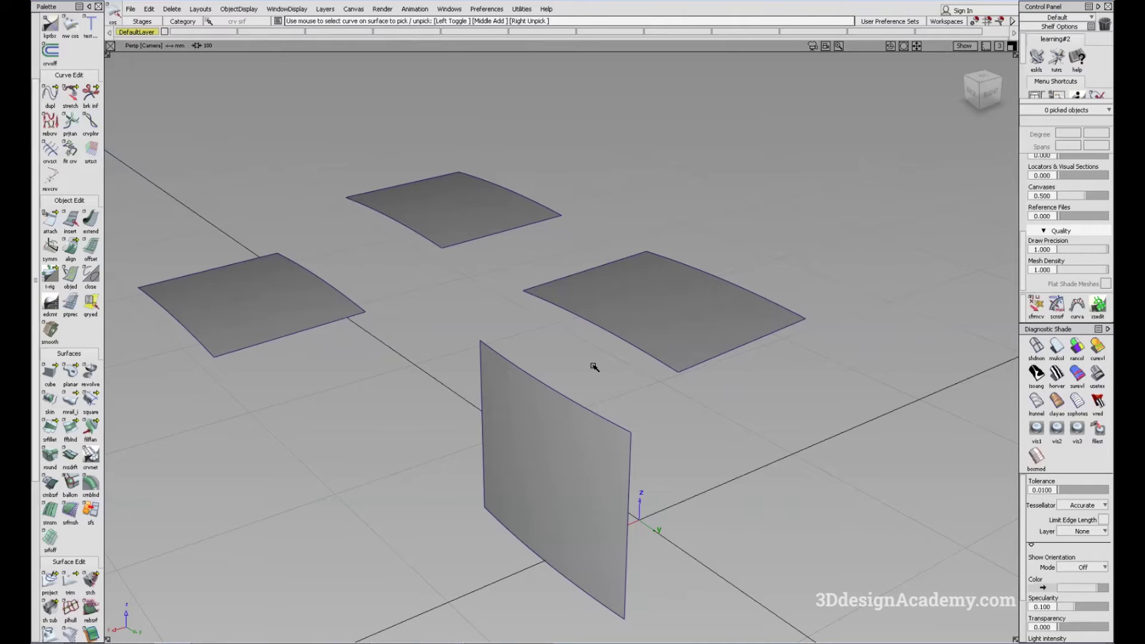
{"action": "middle_click_drag", "start_coordinate": [621, 366], "coordinate": [667, 382], "text": "alt+shift"}
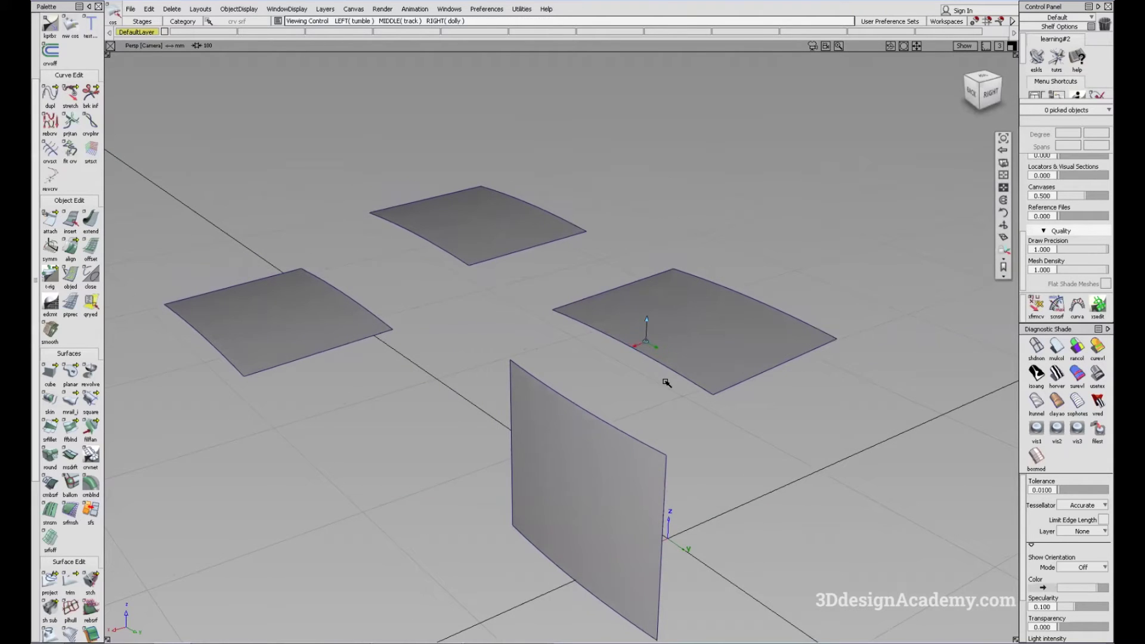
{"action": "left_click_drag", "start_coordinate": [639, 402], "coordinate": [623, 396], "text": "alt+shift"}
{"action": "mouse_move", "coordinate": [663, 452]}
{"action": "left_mouse_down", "text": "ctrl+shift"}
{"action": "mouse_move", "coordinate": [634, 418]}
{"action": "mouse_move", "coordinate": [577, 418]}
{"action": "left_mouse_up", "text": "ctrl+shift"}
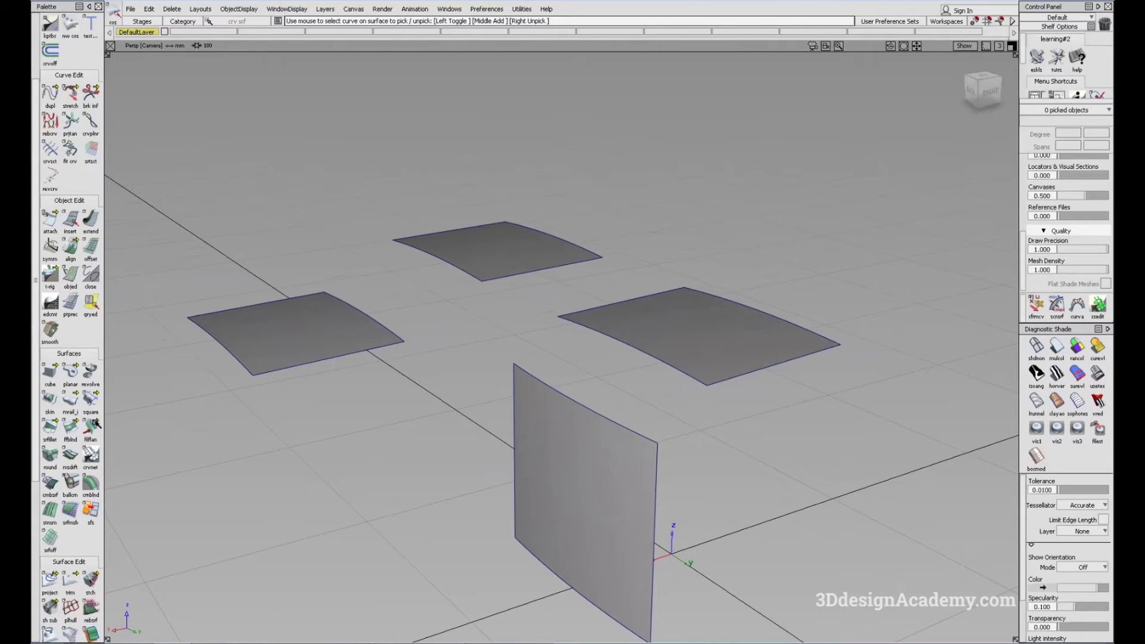
Build a Freeform Blend with G1 Tangent sides between the vertical surface's upper edge and the facing edge of the neighbouring horizontal surface
{"action": "left_click", "coordinate": [70, 429]}
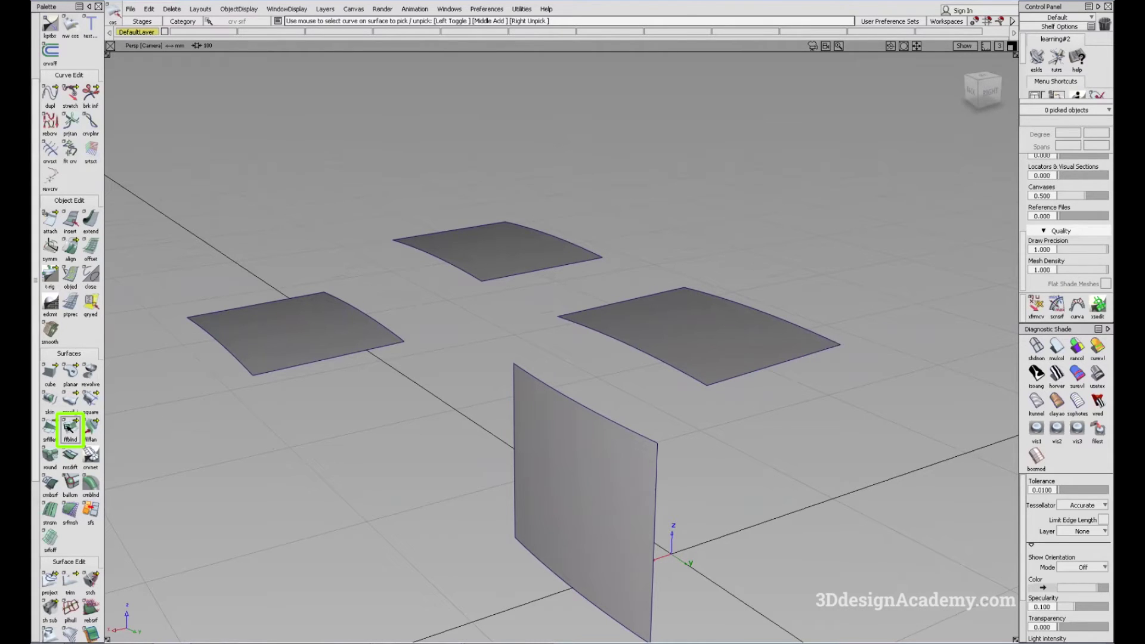
{"action": "double_click", "coordinate": [70, 427]}
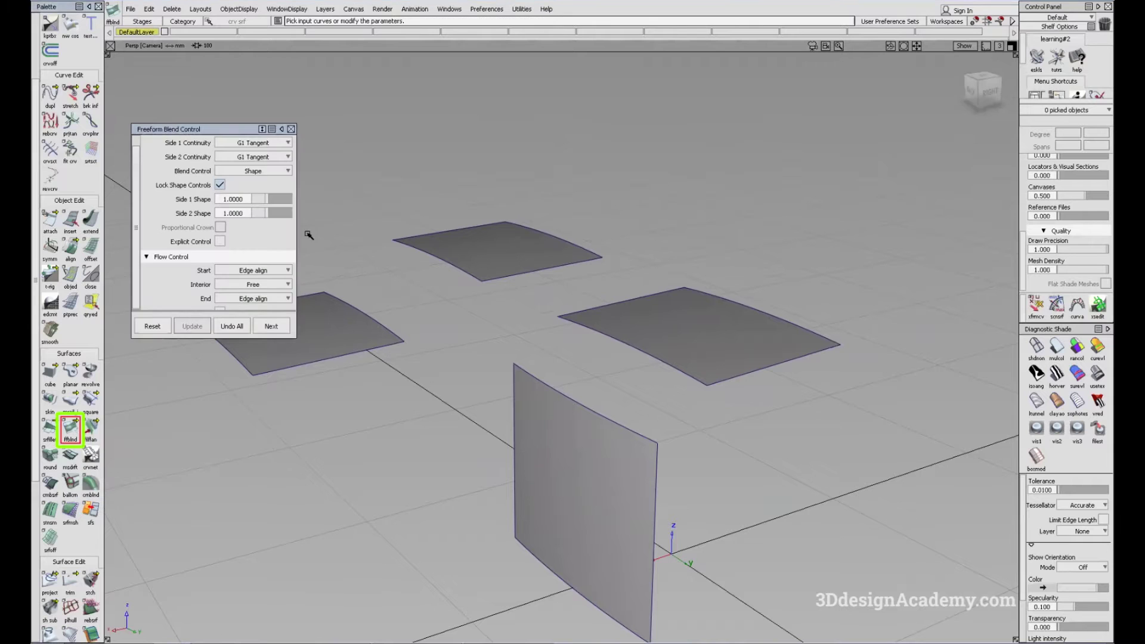
{"action": "middle_click_drag", "start_coordinate": [396, 273], "coordinate": [426, 292], "text": "alt+shift"}
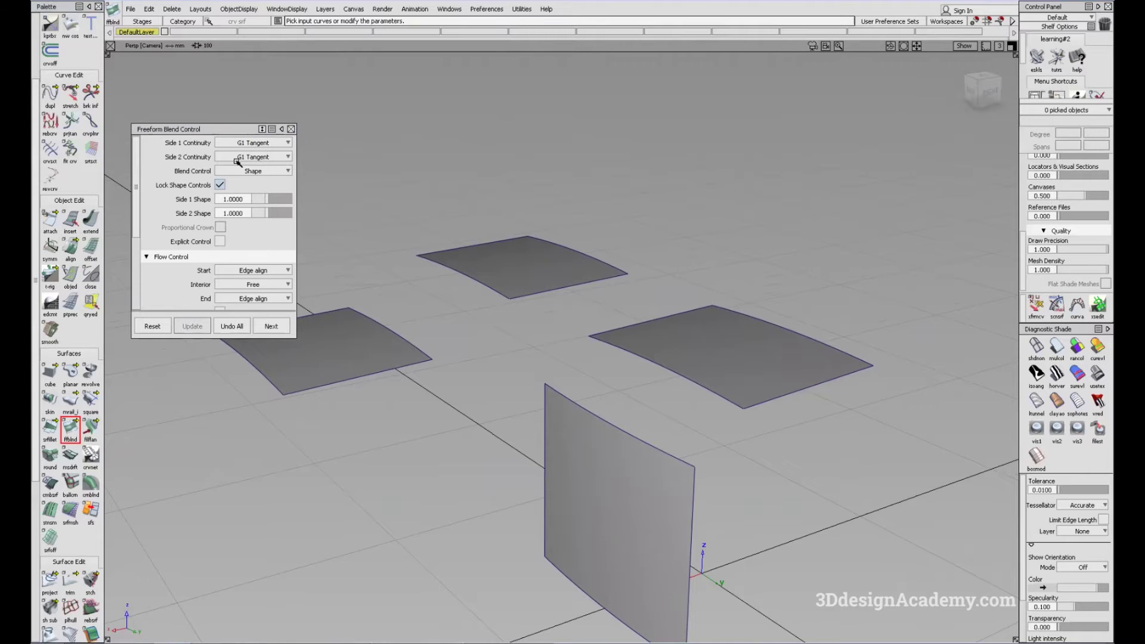
{"action": "middle_click_drag", "start_coordinate": [517, 350], "coordinate": [483, 347], "text": "alt+shift"}
{"action": "left_click_drag", "start_coordinate": [483, 347], "coordinate": [501, 355], "text": "alt+shift"}
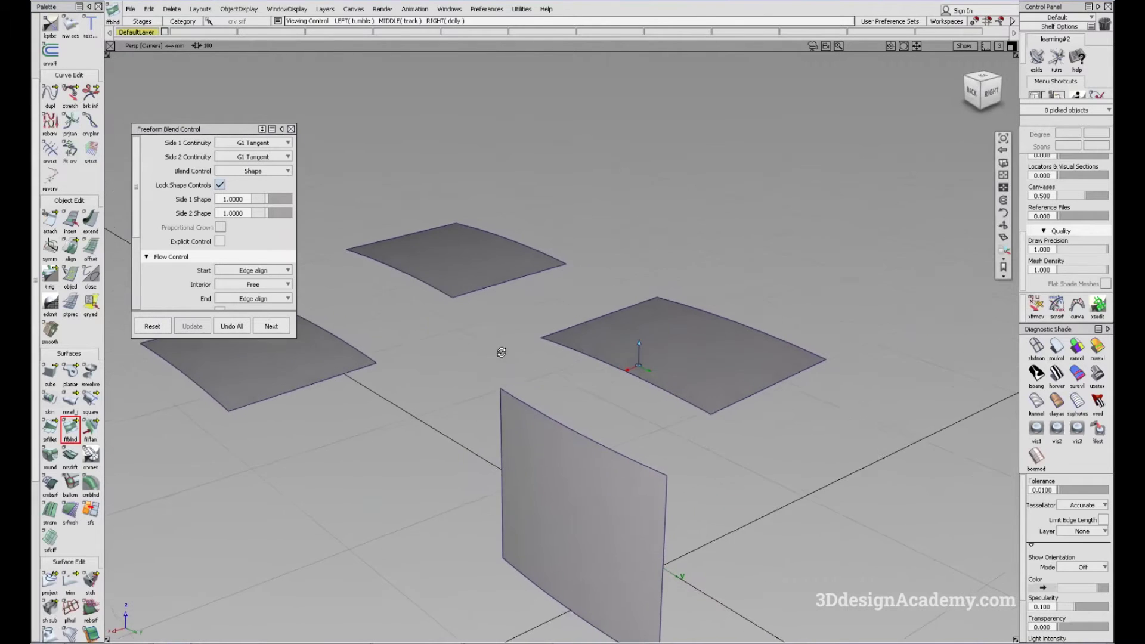
{"action": "middle_click_drag", "start_coordinate": [501, 354], "coordinate": [502, 338], "text": "alt+shift"}
{"action": "left_click_drag", "start_coordinate": [591, 350], "coordinate": [581, 365], "text": "alt+shift"}
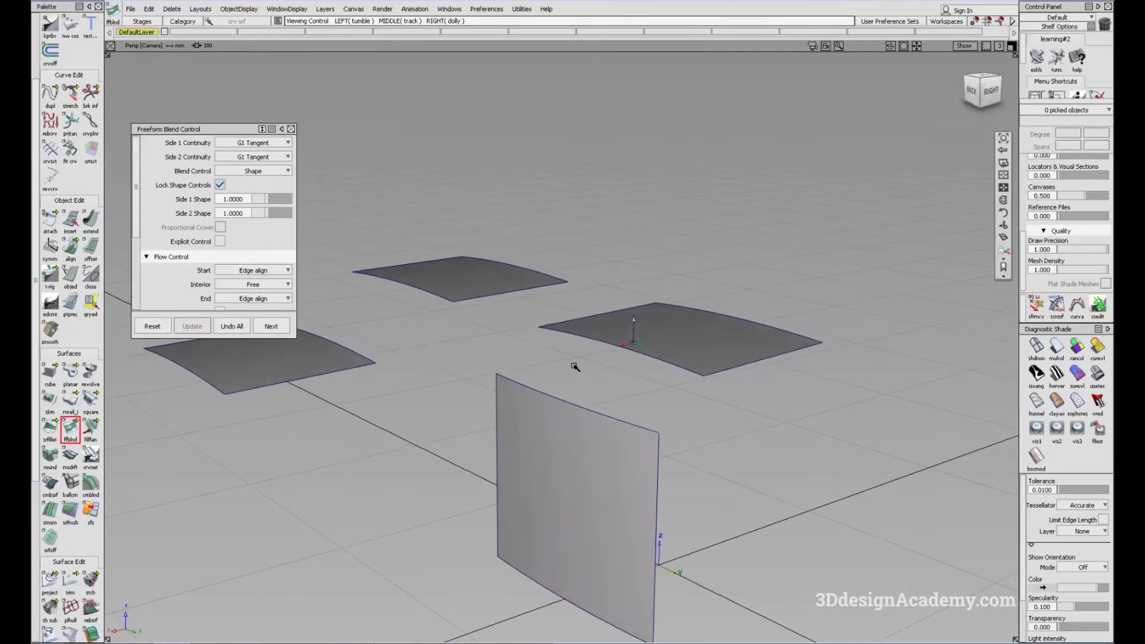
{"action": "left_click", "coordinate": [576, 399]}
{"action": "left_click", "coordinate": [617, 362]}
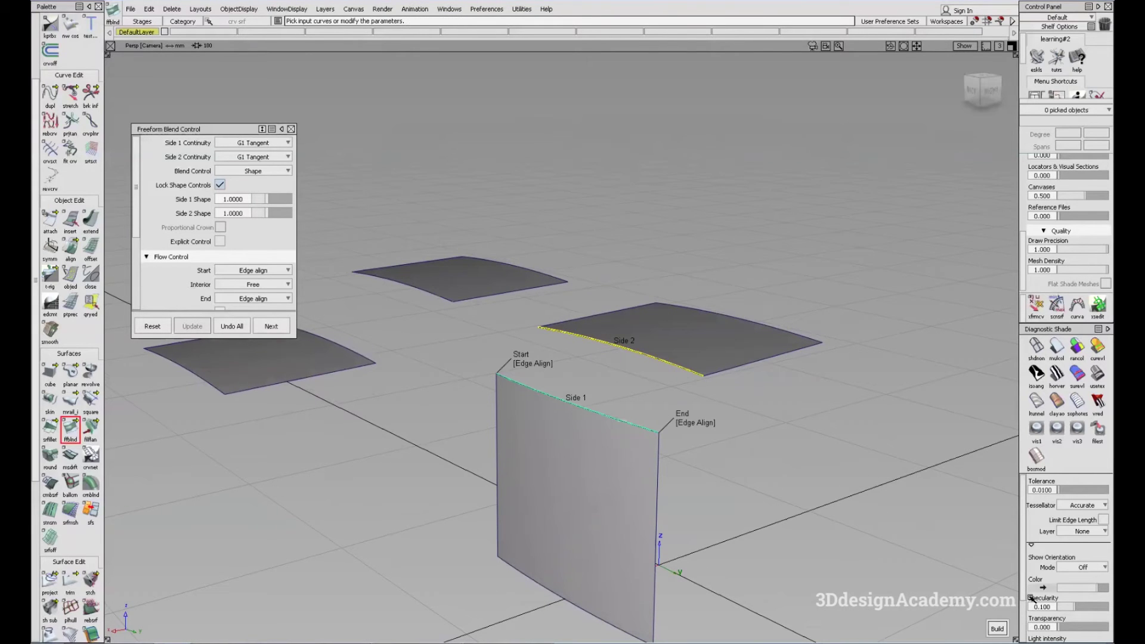
{"action": "left_click", "coordinate": [998, 630]}
Build a second G1 Tangent Freeform Blend between the facing edges of the two remaining surfaces at different heights
{"action": "middle_click_drag", "start_coordinate": [617, 468], "coordinate": [770, 484], "text": "alt+shift"}
{"action": "mouse_move", "coordinate": [782, 526]}
{"action": "left_mouse_down", "text": "ctrl+shift"}
{"action": "mouse_move", "coordinate": [766, 401]}
{"action": "mouse_move", "coordinate": [706, 515]}
{"action": "mouse_move", "coordinate": [685, 462]}
{"action": "left_mouse_up", "text": "ctrl+shift"}
{"action": "left_click", "coordinate": [1056, 349]}
{"action": "middle_click_drag", "start_coordinate": [537, 400], "coordinate": [717, 433], "text": "alt+shift"}
{"action": "left_click_drag", "start_coordinate": [716, 434], "coordinate": [534, 388], "text": "alt+shift"}
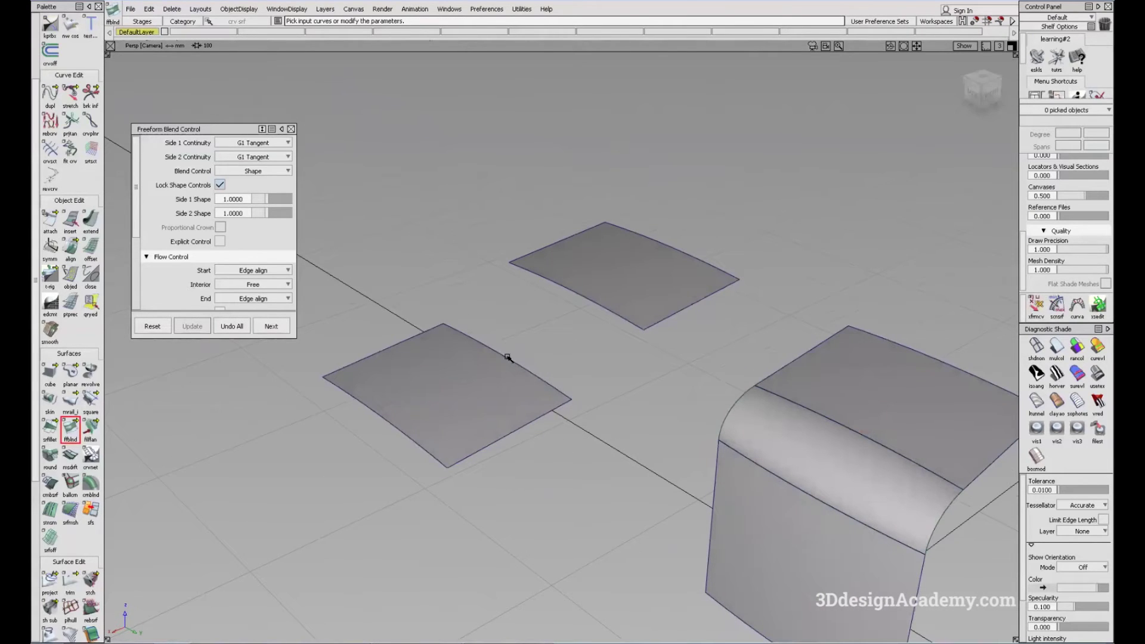
{"action": "left_click", "coordinate": [511, 378]}
{"action": "mouse_move", "coordinate": [563, 343]}
{"action": "left_mouse_down", "text": "alt+shift"}
{"action": "mouse_move", "coordinate": [569, 308]}
{"action": "mouse_move", "coordinate": [620, 329]}
{"action": "left_mouse_up", "text": "alt+shift"}
{"action": "left_click", "coordinate": [634, 297]}
{"action": "left_click_drag", "start_coordinate": [743, 386], "coordinate": [756, 457], "text": "ctrl+shift"}
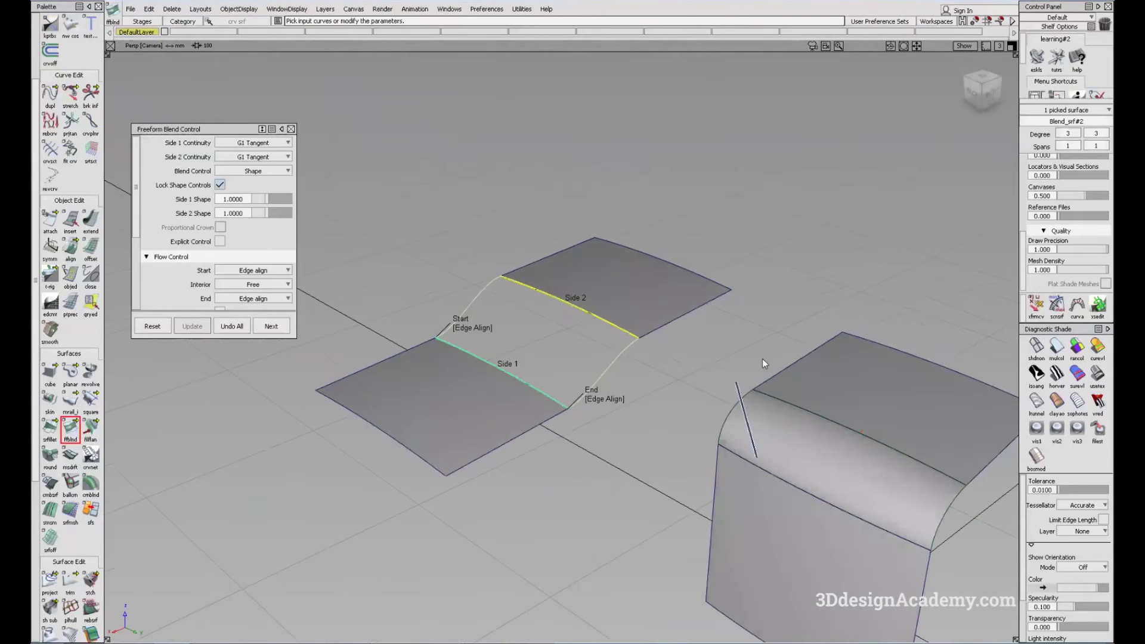
{"action": "left_click", "coordinate": [1057, 346]}
{"action": "mouse_move", "coordinate": [601, 312]}
{"action": "left_mouse_down", "text": "alt+shift"}
{"action": "mouse_move", "coordinate": [641, 501]}
{"action": "mouse_move", "coordinate": [601, 309]}
{"action": "mouse_move", "coordinate": [830, 557]}
{"action": "mouse_move", "coordinate": [626, 424]}
{"action": "left_mouse_up", "text": "alt+shift"}
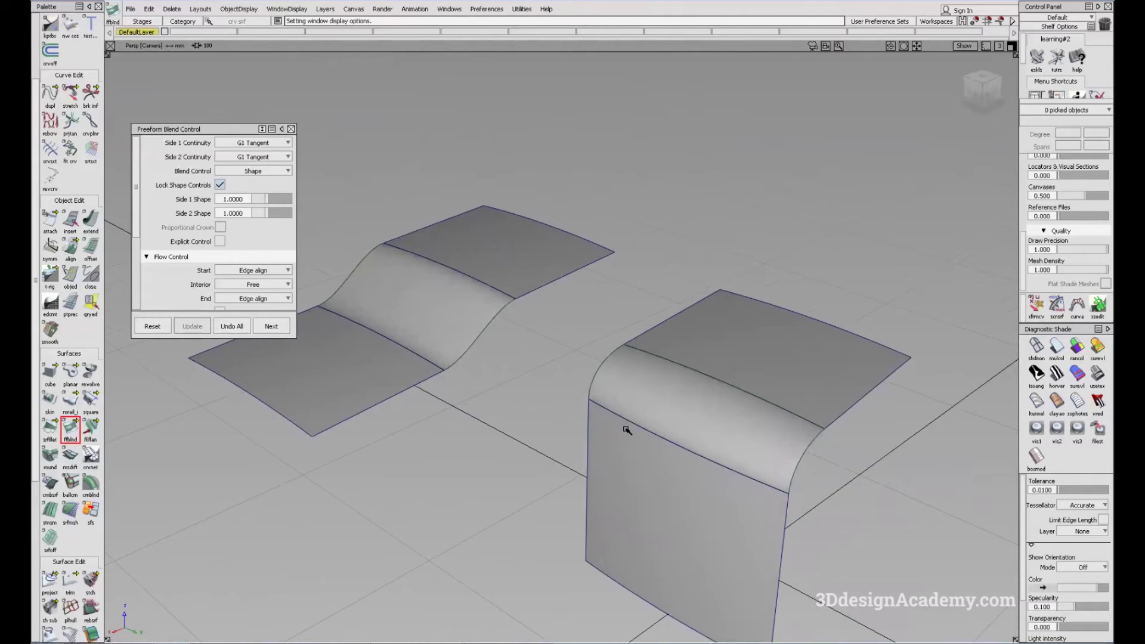
Edit the corner blend and set its Side 1 and Side 2 continuity to G2 Curvature
{"action": "left_click", "coordinate": [781, 386]}
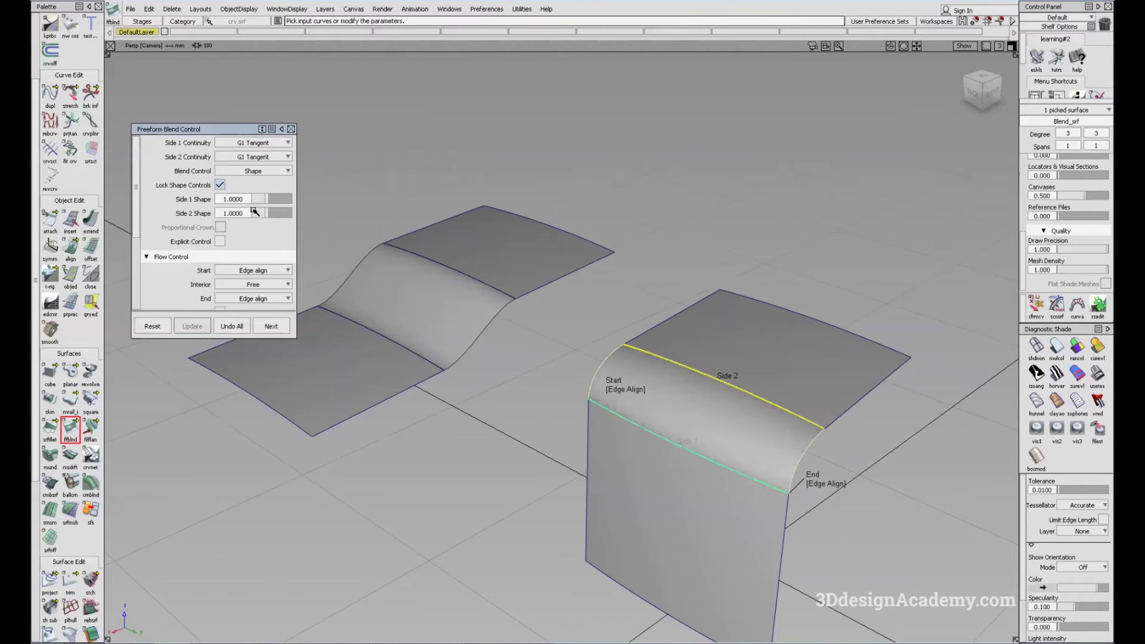
{"action": "left_click", "coordinate": [288, 145]}
{"action": "left_click", "coordinate": [254, 181]}
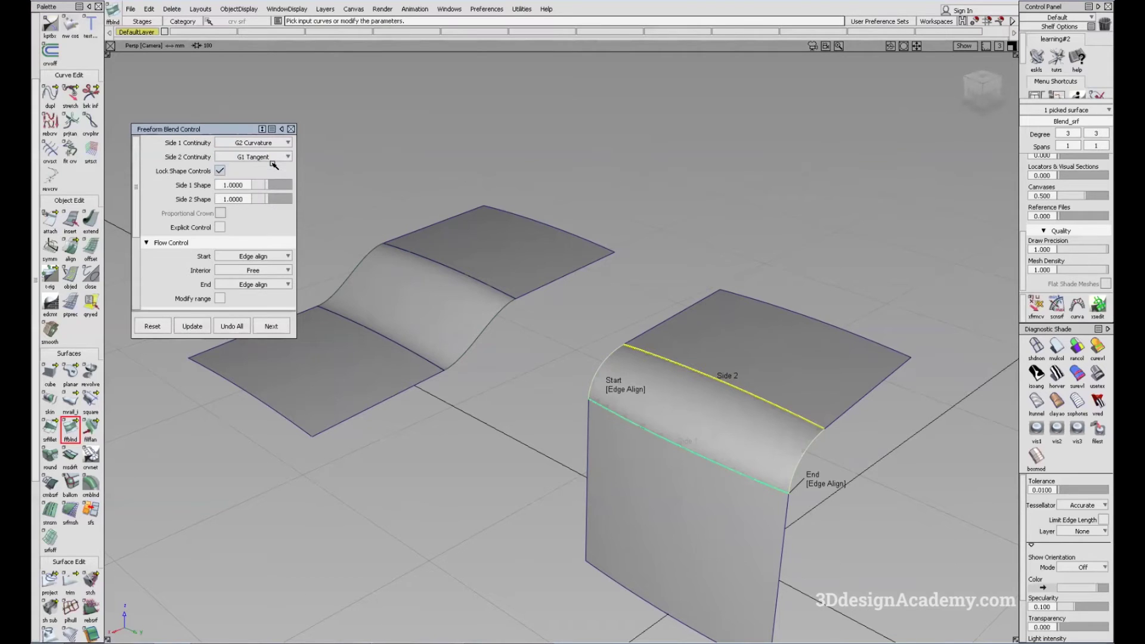
{"action": "left_click", "coordinate": [275, 157]}
{"action": "left_click", "coordinate": [274, 195]}
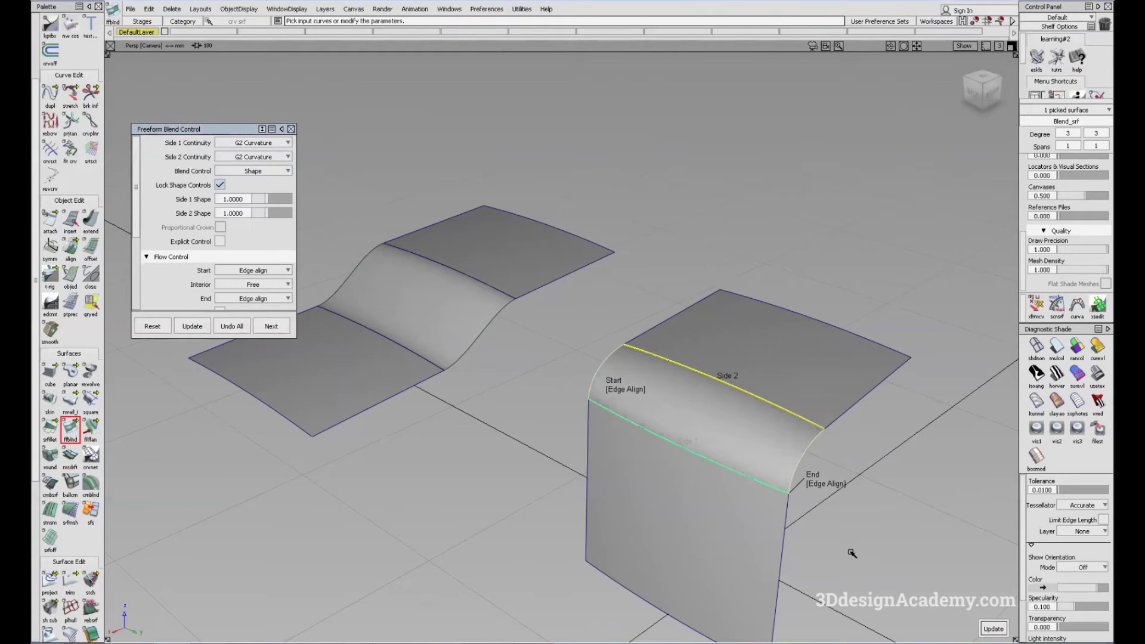
{"action": "left_click_drag", "start_coordinate": [831, 499], "coordinate": [749, 433], "text": "alt+shift"}
{"action": "left_click", "coordinate": [829, 471]}
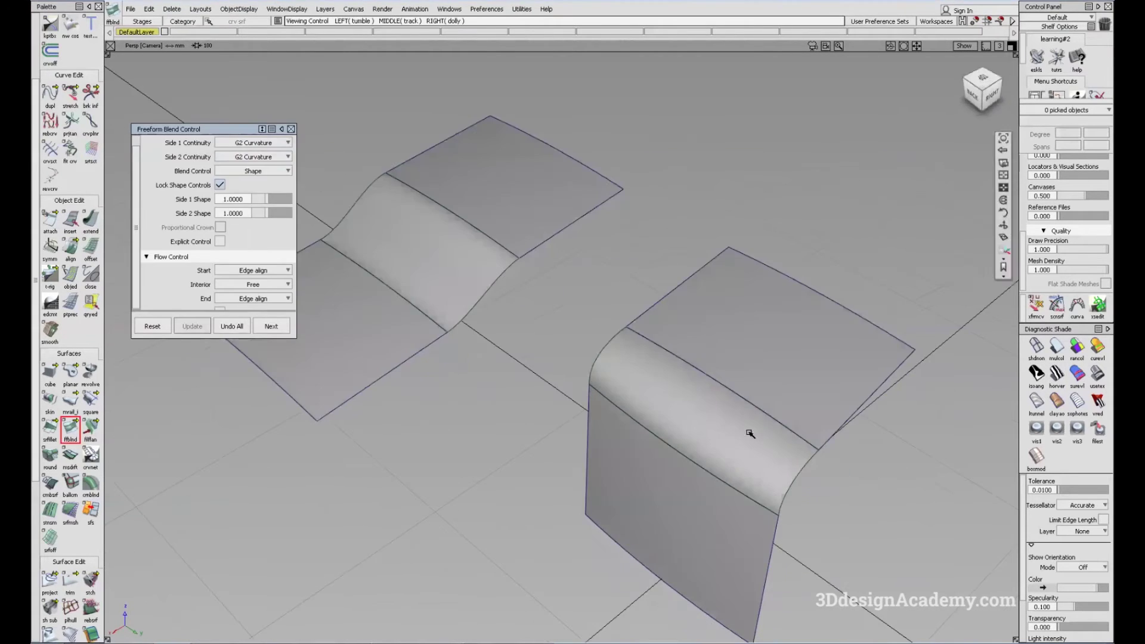
Check both blends with the model lines hidden and shade the surfaces with the Showroom reflection map
{"action": "right_click_drag", "start_coordinate": [749, 433], "coordinate": [640, 425], "text": "ctrl+shift"}
{"action": "mouse_move", "coordinate": [640, 425]}
{"action": "left_mouse_down", "text": "alt+shift"}
{"action": "mouse_move", "coordinate": [650, 486]}
{"action": "mouse_move", "coordinate": [642, 435]}
{"action": "left_mouse_up", "text": "alt+shift"}
{"action": "middle_click_drag", "start_coordinate": [407, 234], "coordinate": [603, 368], "text": "alt+shift"}
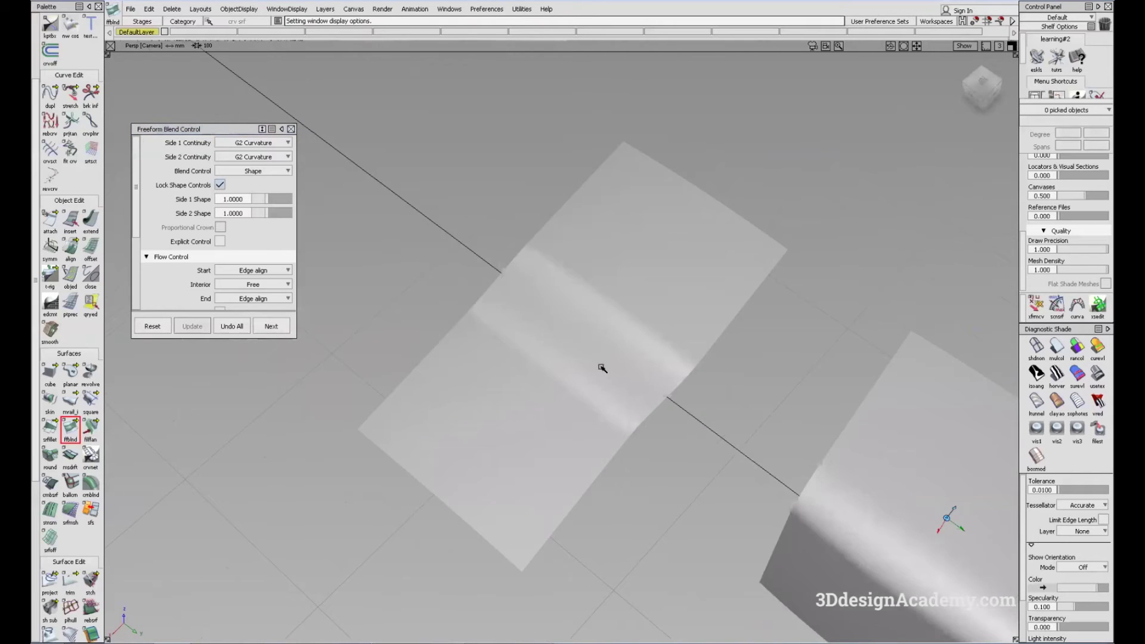
{"action": "left_click_drag", "start_coordinate": [588, 310], "coordinate": [621, 312], "text": "alt+shift"}
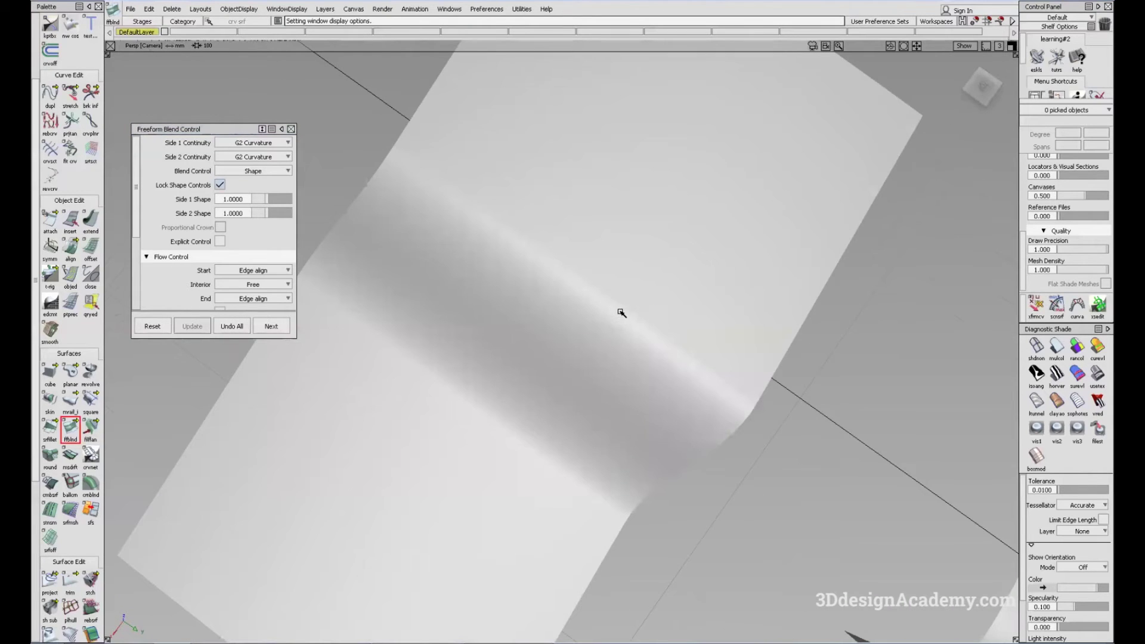
{"action": "left_click", "coordinate": [1097, 374]}
{"action": "mouse_move", "coordinate": [703, 417]}
{"action": "left_mouse_down", "text": "alt+shift"}
{"action": "mouse_move", "coordinate": [603, 332]}
{"action": "mouse_move", "coordinate": [588, 345]}
{"action": "mouse_move", "coordinate": [614, 447]}
{"action": "mouse_move", "coordinate": [626, 301]}
{"action": "left_mouse_up", "text": "alt+shift"}
{"action": "right_click_drag", "start_coordinate": [626, 301], "coordinate": [582, 324], "text": "ctrl+shift"}
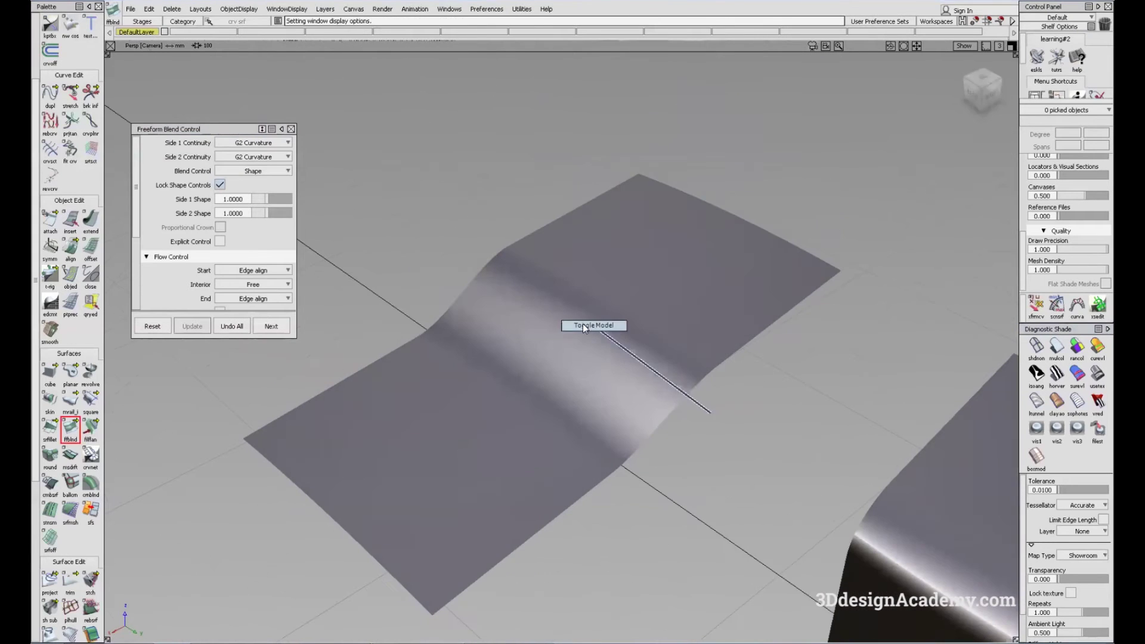
Edit the S-shaped blend and set both side continuities to G2 Curvature
{"action": "left_click", "coordinate": [568, 352]}
{"action": "left_click", "coordinate": [277, 156]}
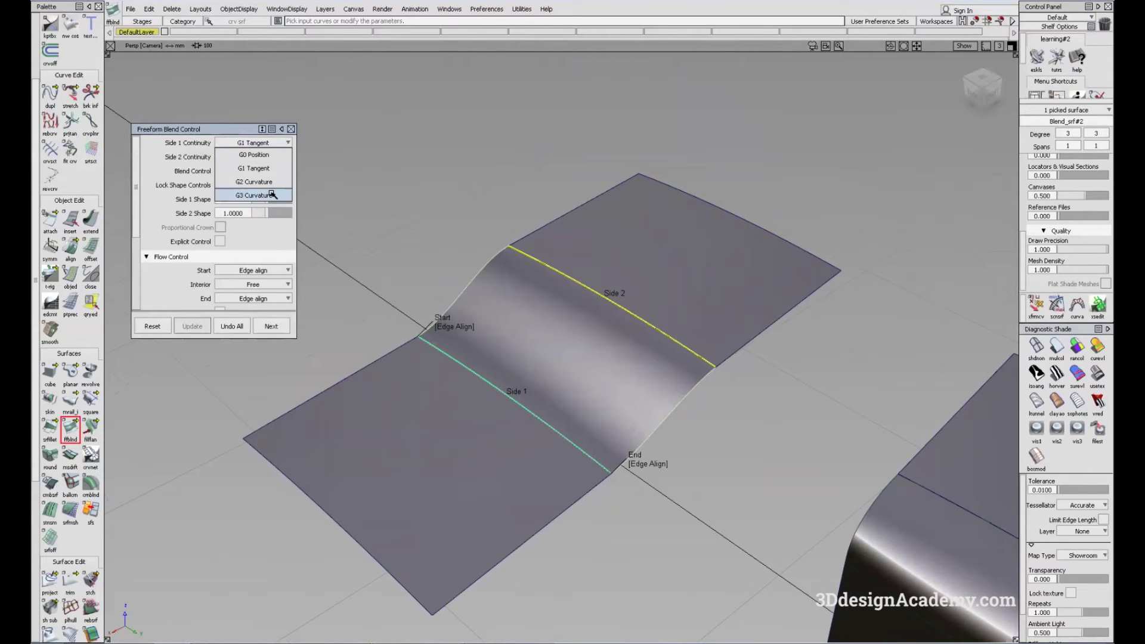
{"action": "left_click", "coordinate": [277, 171]}
{"action": "left_click", "coordinate": [278, 156]}
{"action": "left_click", "coordinate": [280, 186]}
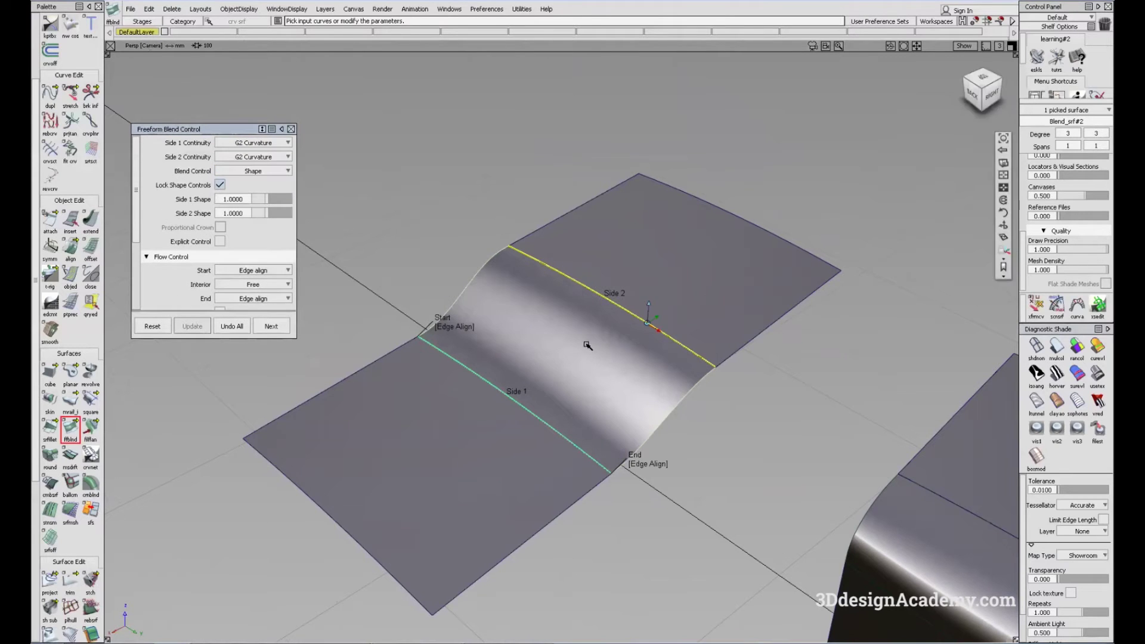
Examine the reflection highlights across the S-shaped and corner blends from several angles
{"action": "left_click_drag", "start_coordinate": [612, 359], "coordinate": [628, 462], "text": "alt+shift"}
{"action": "right_click_drag", "start_coordinate": [627, 463], "coordinate": [624, 291], "text": "alt+shift"}
{"action": "left_click", "coordinate": [677, 396]}
{"action": "left_click_drag", "start_coordinate": [624, 290], "coordinate": [588, 297], "text": "alt+shift"}
{"action": "right_click_drag", "start_coordinate": [588, 296], "coordinate": [707, 353], "text": "alt+shift"}
{"action": "left_click_drag", "start_coordinate": [706, 353], "coordinate": [525, 304], "text": "alt+shift"}
{"action": "left_click_drag", "start_coordinate": [626, 382], "coordinate": [638, 297], "text": "ctrl+shift"}
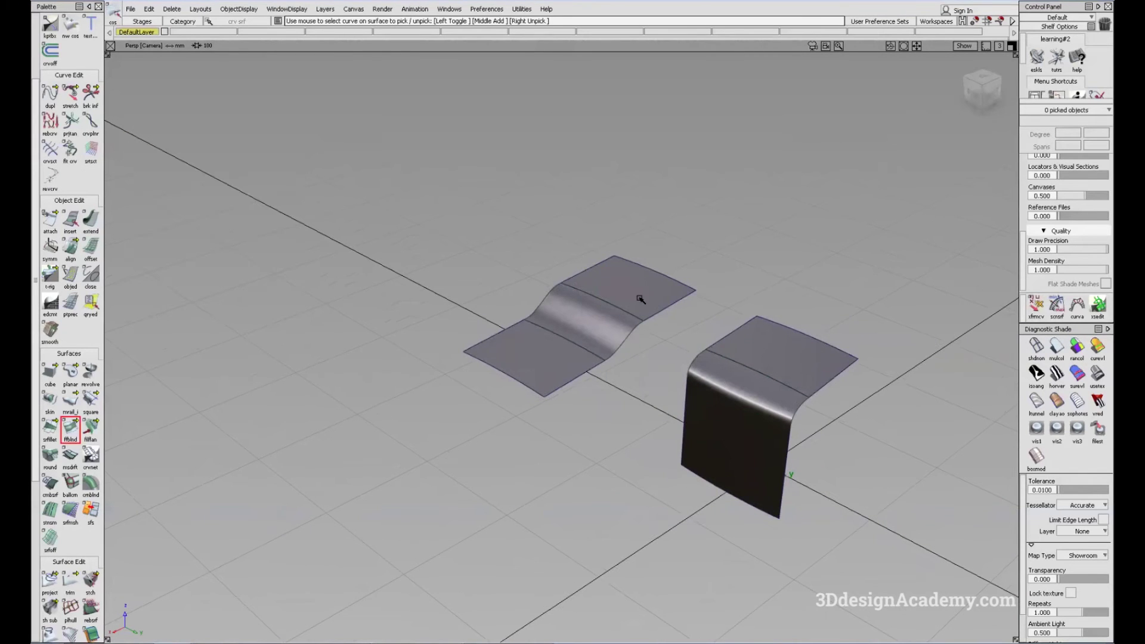
{"action": "left_click_drag", "start_coordinate": [778, 352], "coordinate": [795, 409], "text": "alt+shift"}
{"action": "right_click_drag", "start_coordinate": [795, 409], "coordinate": [846, 386], "text": "alt+shift"}
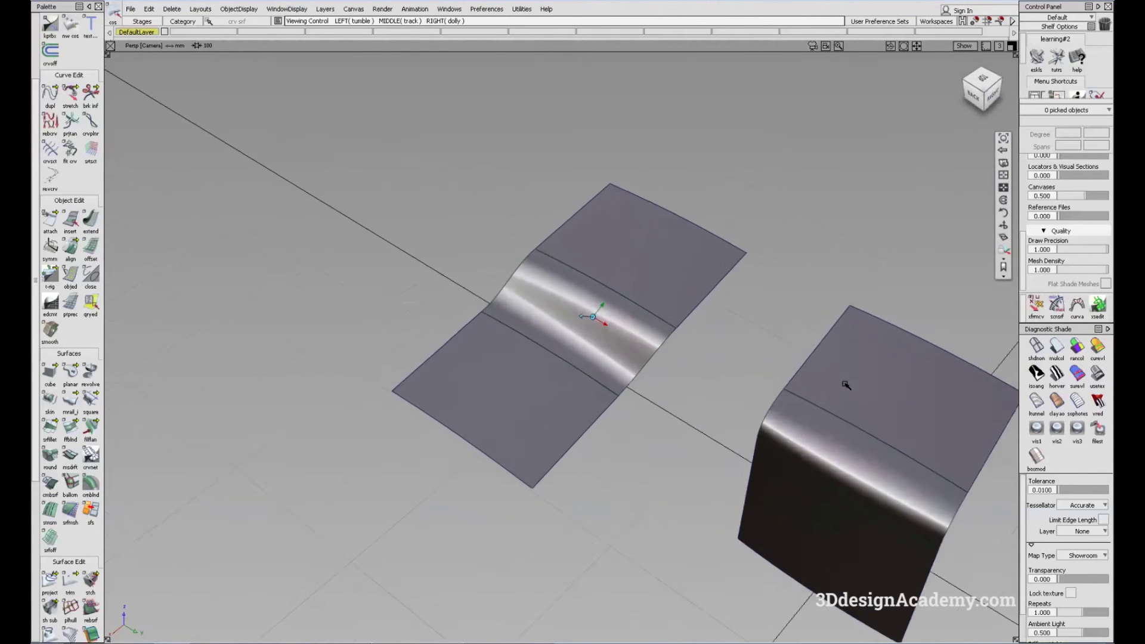
{"action": "middle_click_drag", "start_coordinate": [846, 386], "coordinate": [657, 403], "text": "alt+shift"}
{"action": "left_click_drag", "start_coordinate": [657, 403], "coordinate": [686, 369], "text": "alt+shift"}
Reopen the corner blend for editing and inspect how its highlight flows into the adjoining surfaces
{"action": "right_click_drag", "start_coordinate": [809, 383], "coordinate": [713, 376], "text": "ctrl+shift"}
{"action": "left_click", "coordinate": [687, 370]}
{"action": "left_click_drag", "start_coordinate": [649, 372], "coordinate": [677, 383], "text": "alt+shift"}
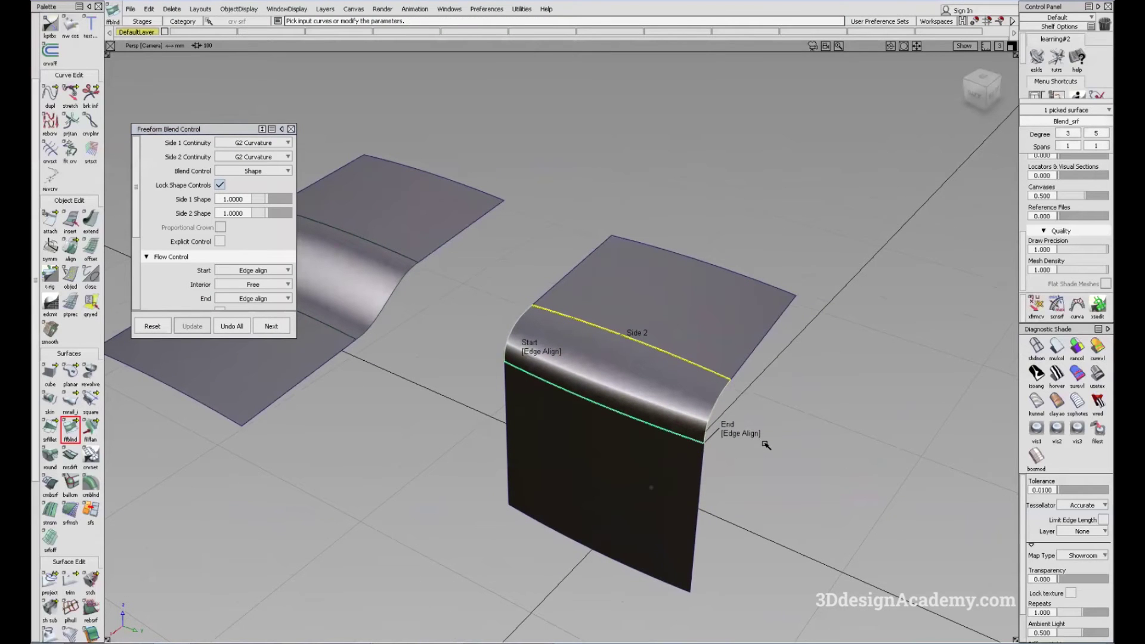
{"action": "left_click_drag", "start_coordinate": [754, 436], "coordinate": [626, 391], "text": "alt+shift"}
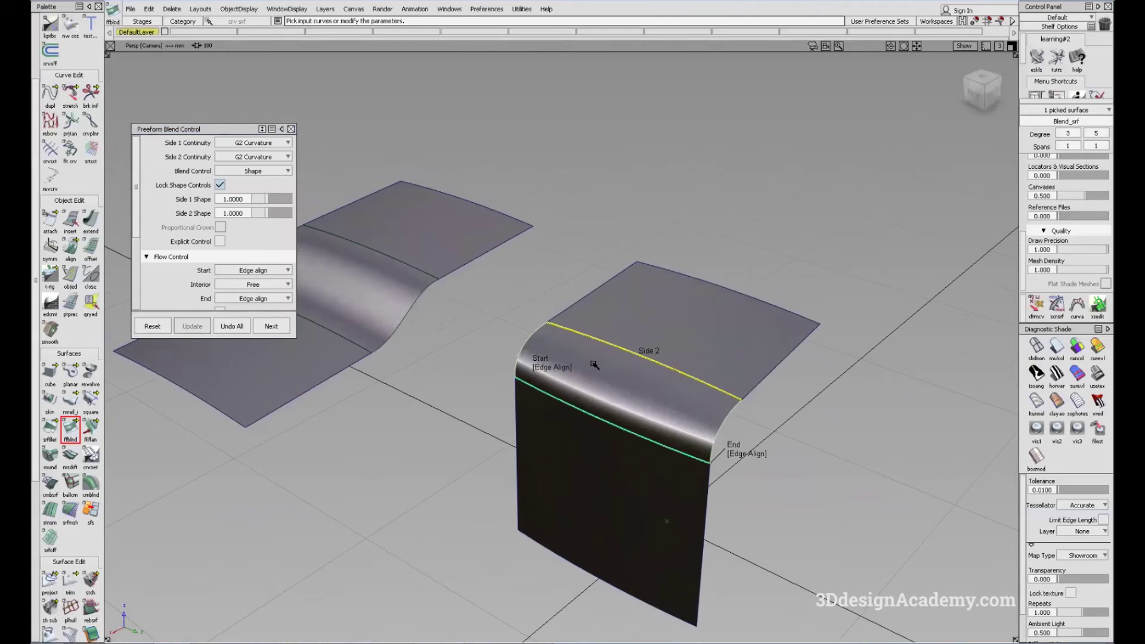
{"action": "middle_click_drag", "start_coordinate": [560, 370], "coordinate": [564, 376], "text": "alt+shift"}
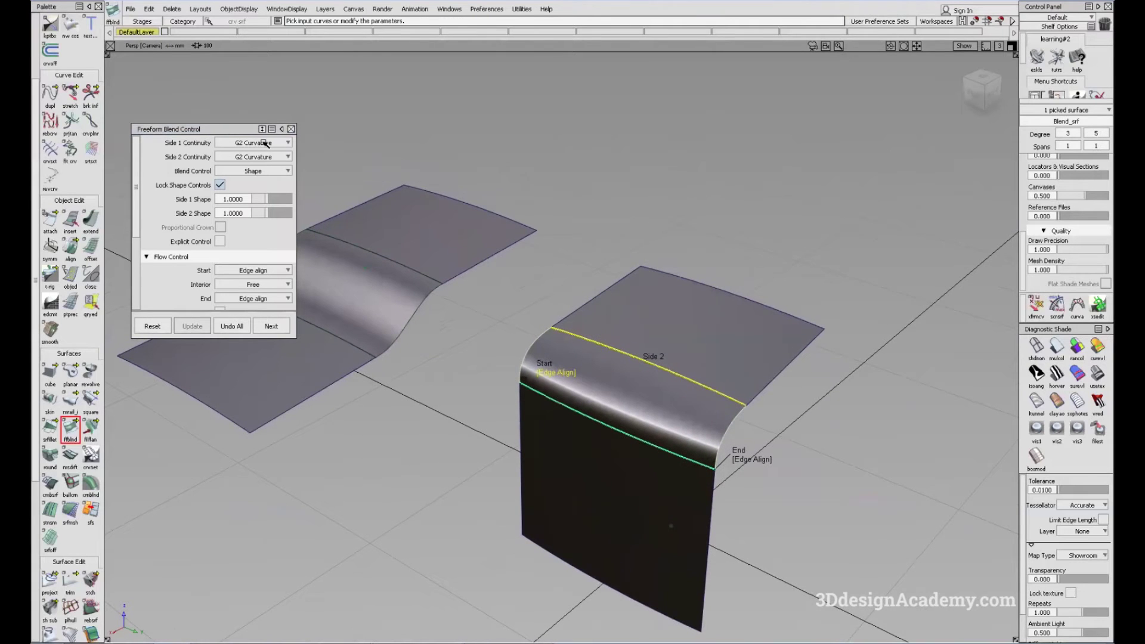
{"action": "left_click", "coordinate": [264, 143]}
{"action": "left_click", "coordinate": [622, 359]}
{"action": "left_click_drag", "start_coordinate": [623, 364], "coordinate": [601, 347], "text": "alt+shift"}
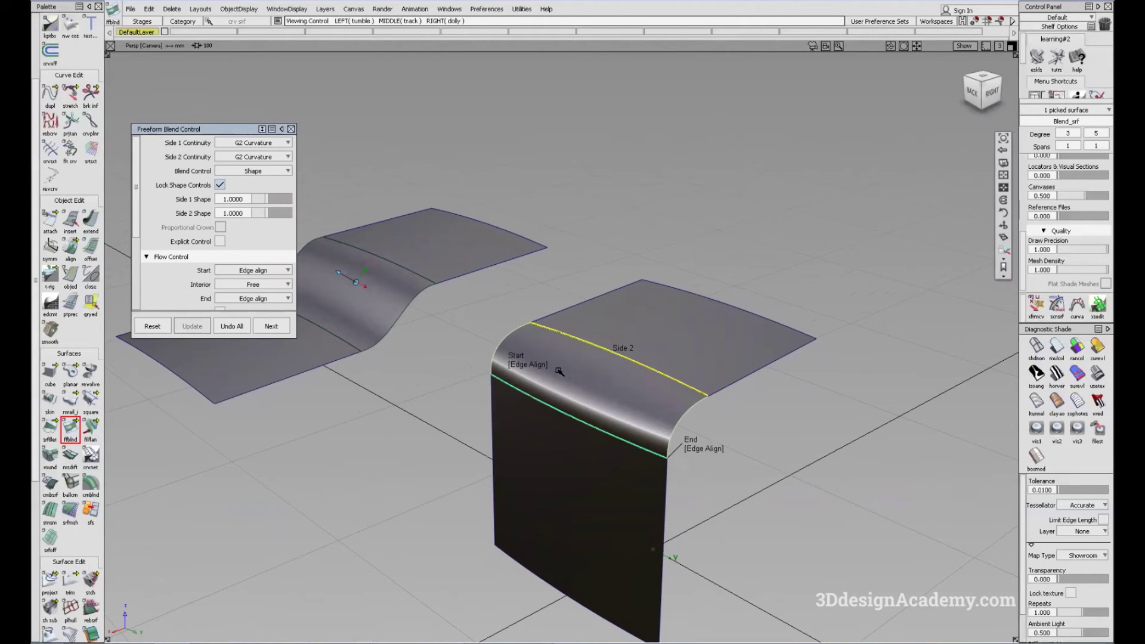
{"action": "middle_click_drag", "start_coordinate": [560, 371], "coordinate": [583, 373], "text": "alt+shift"}
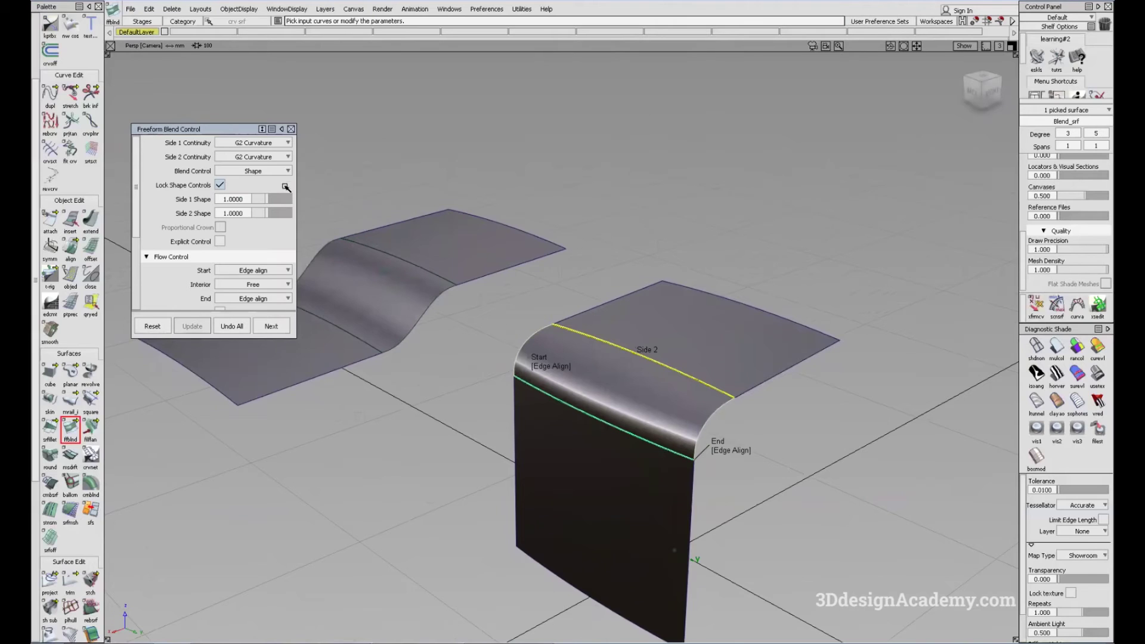
Set the corner blend's Side 1 and Side 2 continuity to G0 Position
{"action": "left_click", "coordinate": [282, 143]}
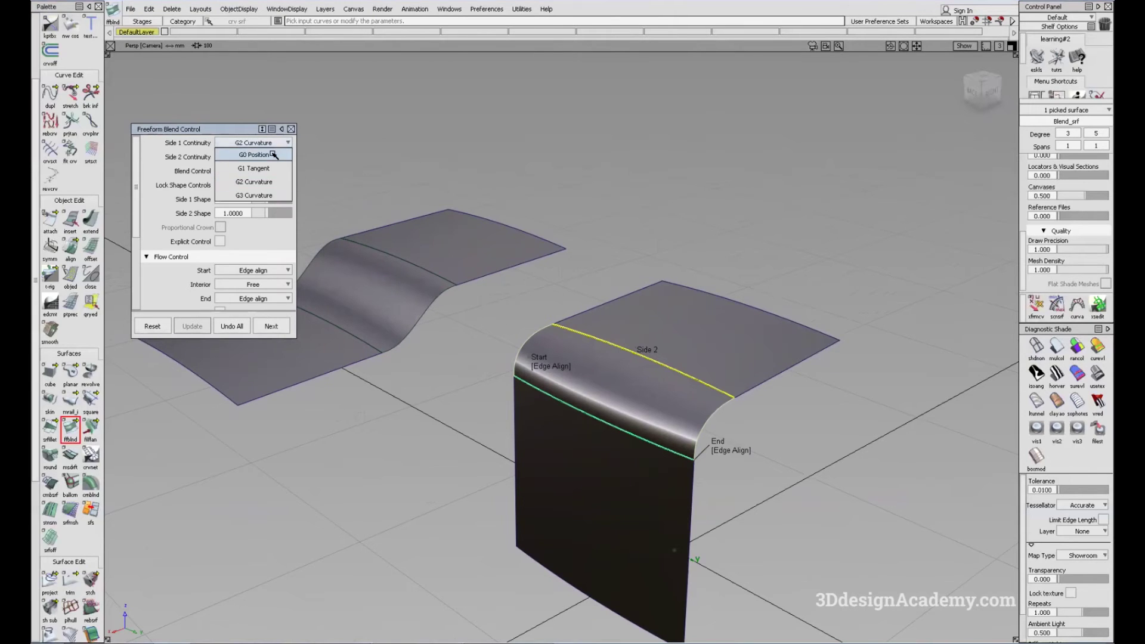
{"action": "left_click", "coordinate": [275, 155]}
{"action": "left_click", "coordinate": [270, 159]}
{"action": "left_click", "coordinate": [270, 169]}
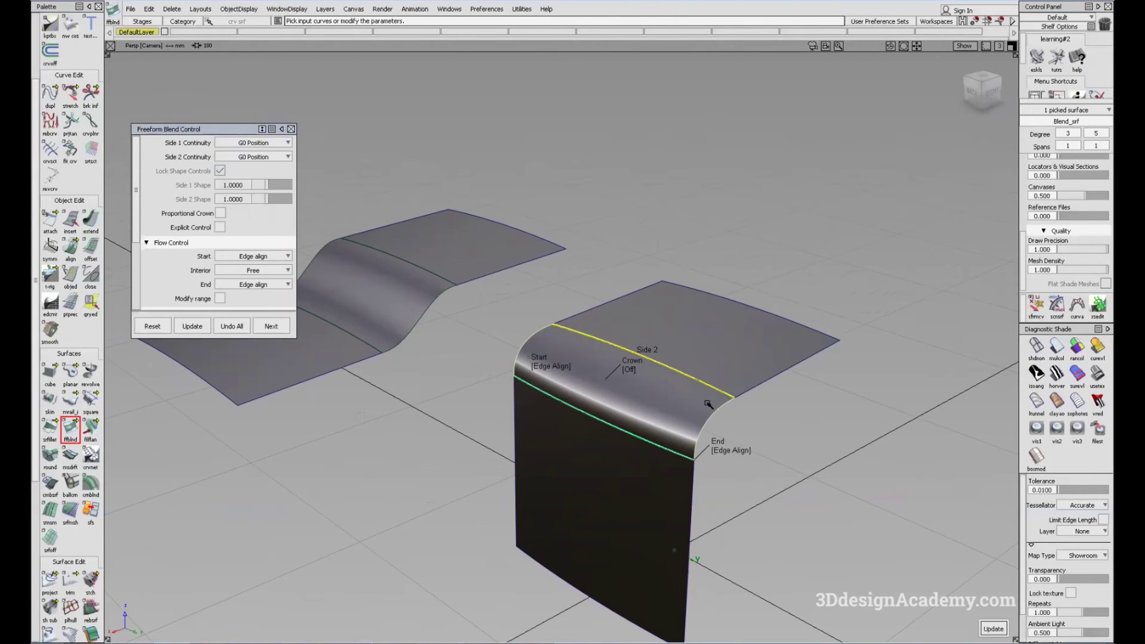
{"action": "mouse_move", "coordinate": [711, 415]}
{"action": "left_mouse_down", "text": "alt+shift"}
{"action": "mouse_move", "coordinate": [670, 460]}
{"action": "mouse_move", "coordinate": [769, 510]}
{"action": "left_mouse_up", "text": "alt+shift"}
Edit the S-shaped blend and set both side continuities to G0 Position
{"action": "left_click_drag", "start_coordinate": [645, 416], "coordinate": [768, 454], "text": "alt+shift"}
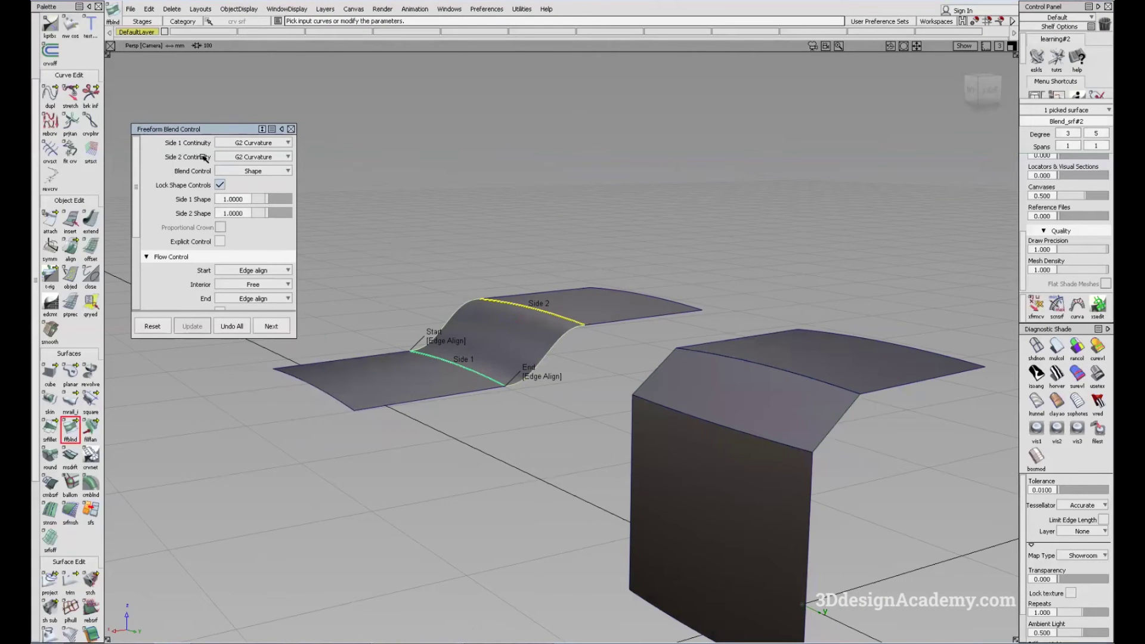
{"action": "left_click", "coordinate": [254, 143]}
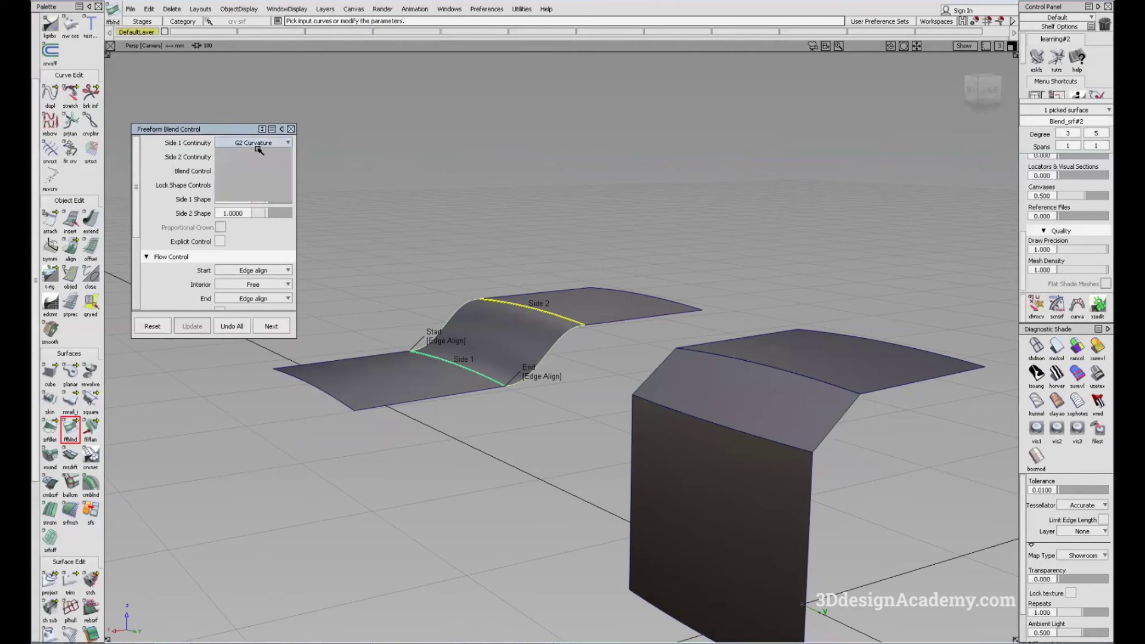
{"action": "left_click", "coordinate": [253, 143]}
{"action": "left_click", "coordinate": [254, 156]}
{"action": "left_click", "coordinate": [253, 160]}
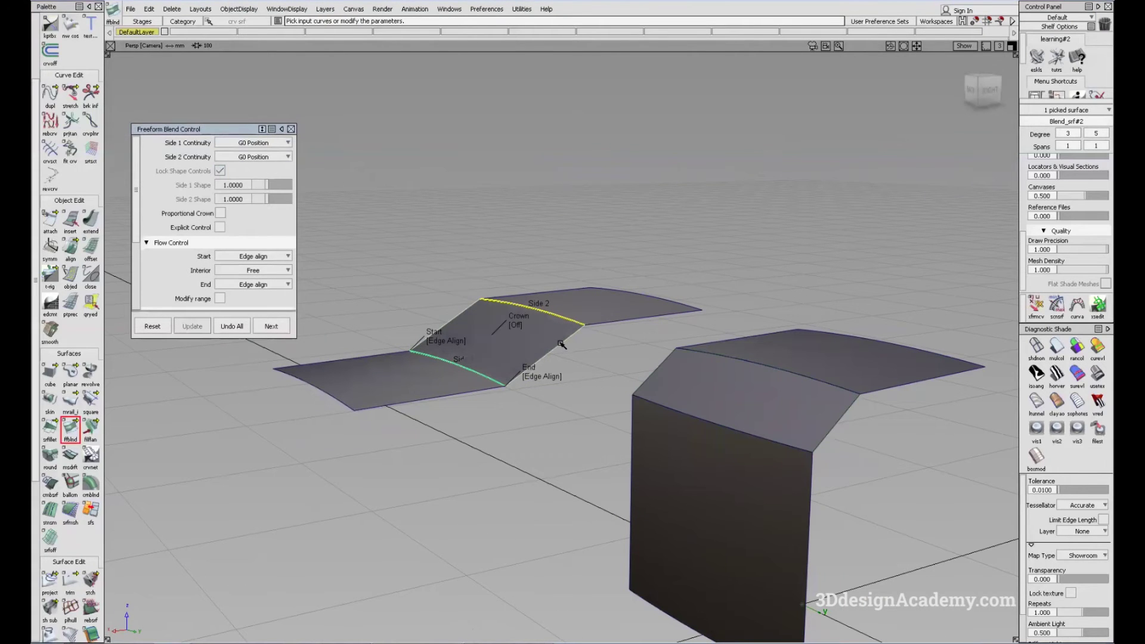
Set the S-shaped blend's Side 2 continuity to G2 Curvature and finish editing that blend
{"action": "left_click_drag", "start_coordinate": [586, 352], "coordinate": [599, 420], "text": "alt+shift"}
{"action": "mouse_move", "coordinate": [512, 377]}
{"action": "left_mouse_down", "text": "alt+shift"}
{"action": "mouse_move", "coordinate": [543, 410]}
{"action": "mouse_move", "coordinate": [514, 397]}
{"action": "mouse_move", "coordinate": [546, 444]}
{"action": "left_mouse_up", "text": "alt+shift"}
{"action": "mouse_move", "coordinate": [546, 445]}
{"action": "left_mouse_down", "text": "ctrl+shift"}
{"action": "mouse_move", "coordinate": [557, 334]}
{"action": "mouse_move", "coordinate": [539, 296]}
{"action": "left_mouse_up", "text": "ctrl+shift"}
{"action": "left_click", "coordinate": [538, 337]}
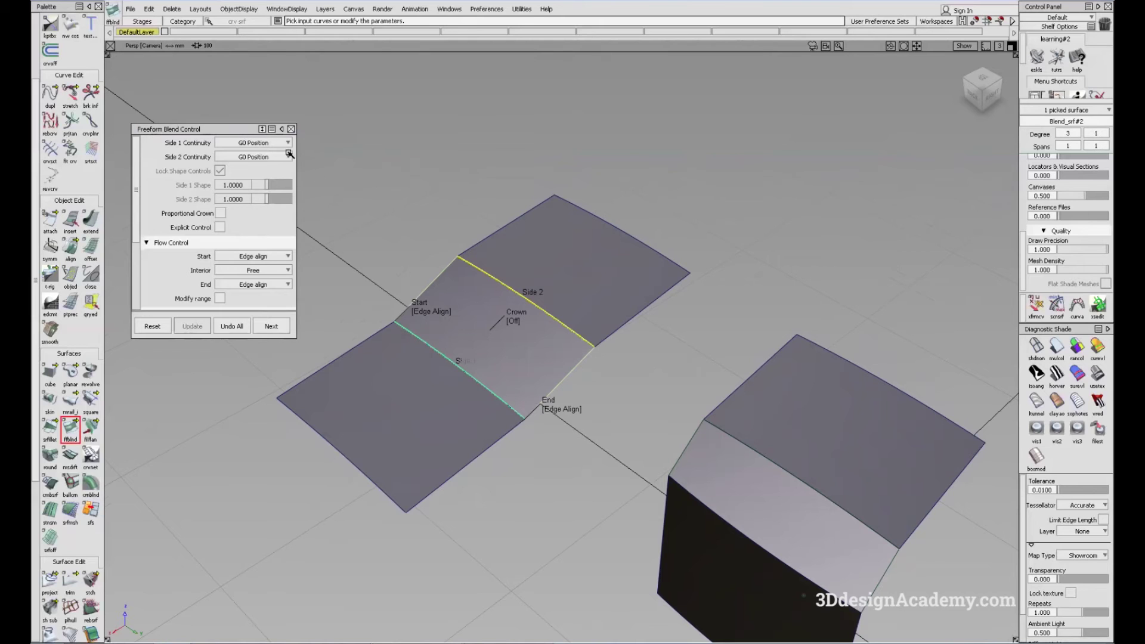
{"action": "left_click_drag", "start_coordinate": [499, 319], "coordinate": [493, 289], "text": "alt+shift"}
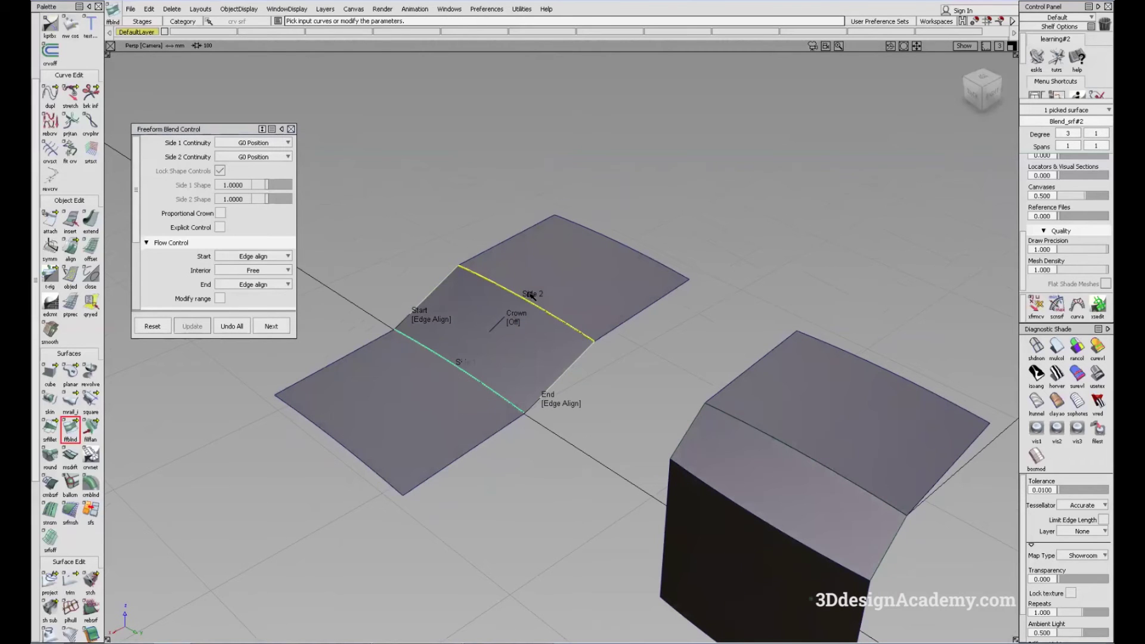
{"action": "left_click", "coordinate": [274, 158]}
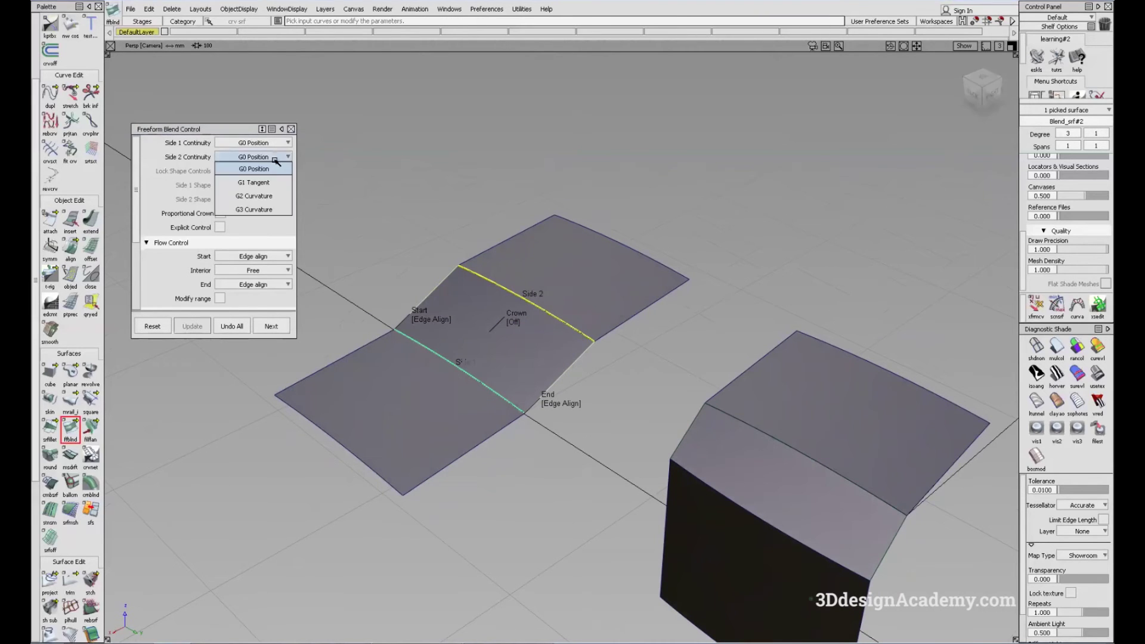
{"action": "left_click", "coordinate": [272, 196]}
{"action": "left_click_drag", "start_coordinate": [486, 310], "coordinate": [524, 327], "text": "alt+shift"}
{"action": "left_click", "coordinate": [656, 455]}
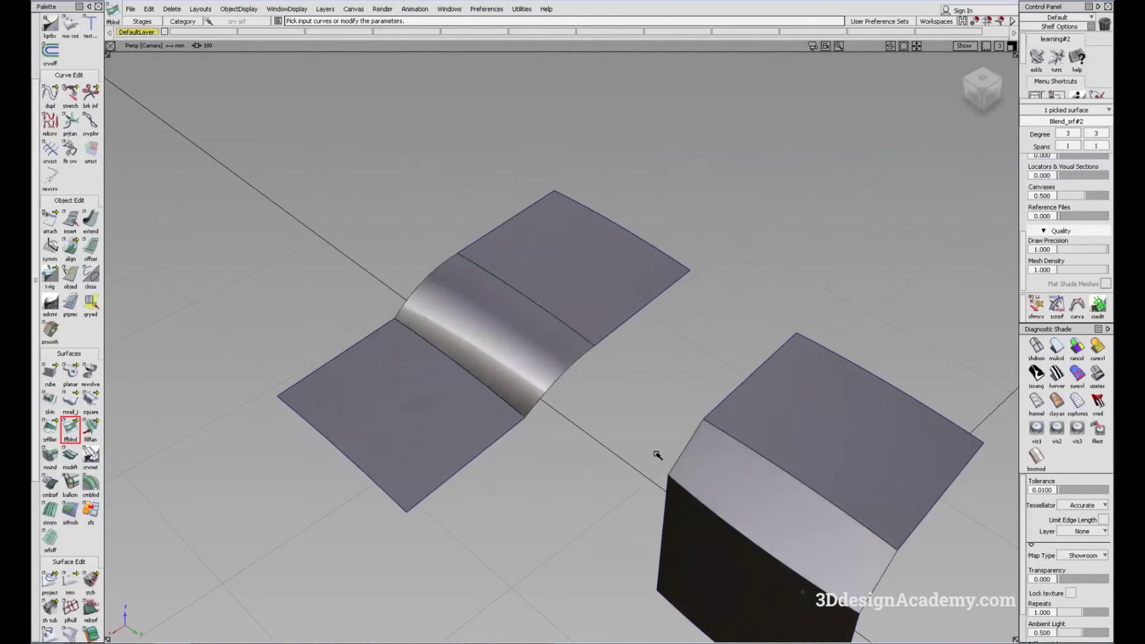
Edit the corner blend and set its Side 1 continuity to G2 Curvature
{"action": "left_click_drag", "start_coordinate": [658, 455], "coordinate": [528, 362], "text": "alt+shift"}
{"action": "mouse_move", "coordinate": [634, 356]}
{"action": "right_mouse_down", "text": "alt+shift"}
{"action": "mouse_move", "coordinate": [572, 352]}
{"action": "mouse_move", "coordinate": [652, 367]}
{"action": "right_mouse_up", "text": "alt+shift"}
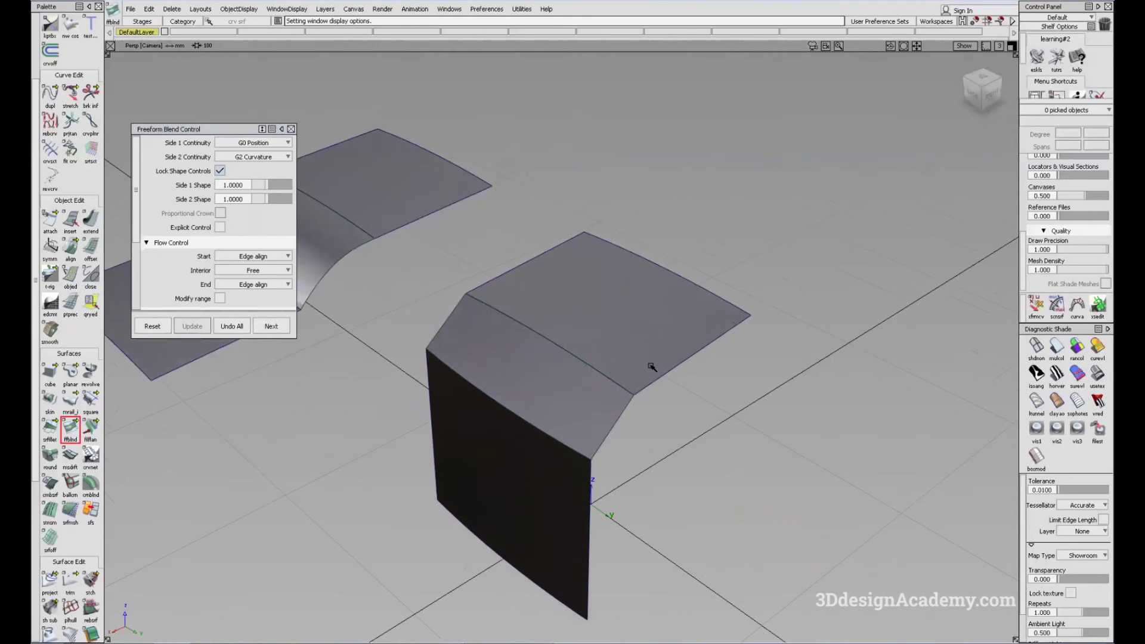
{"action": "left_click", "coordinate": [522, 333]}
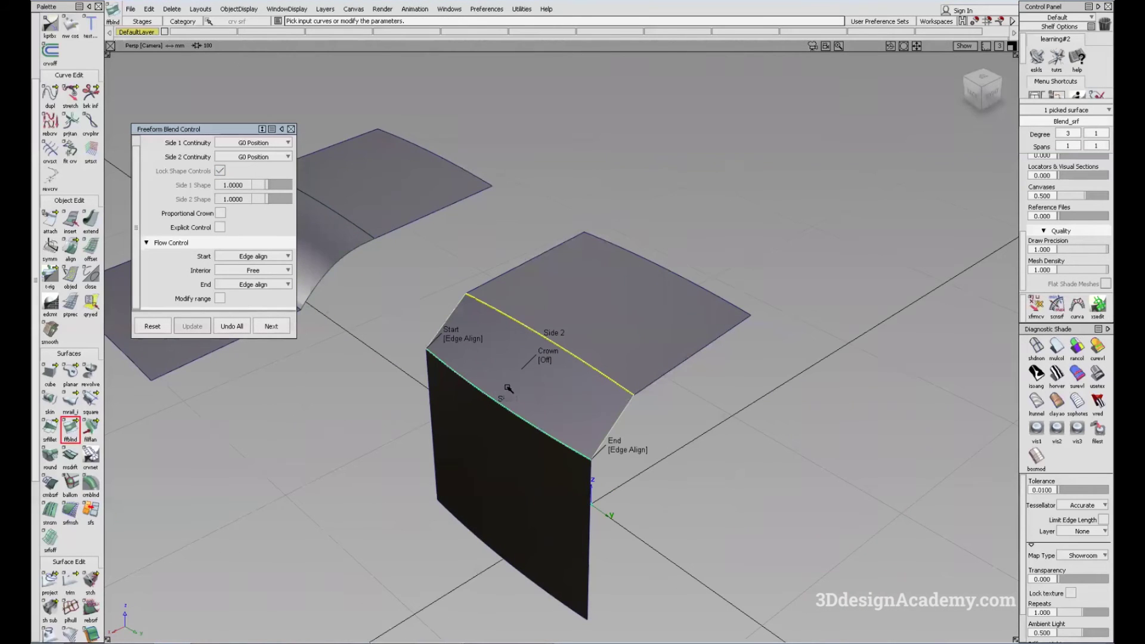
{"action": "left_click", "coordinate": [281, 143]}
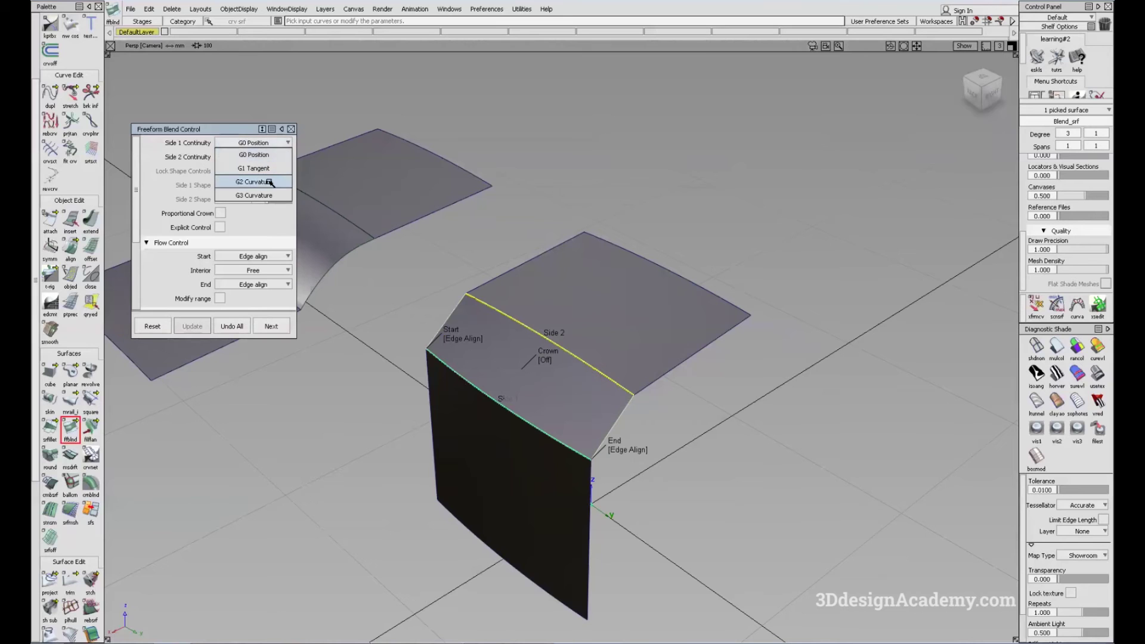
{"action": "left_click", "coordinate": [254, 179]}
{"action": "left_click_drag", "start_coordinate": [557, 401], "coordinate": [577, 508], "text": "alt+shift"}
{"action": "left_click_drag", "start_coordinate": [671, 530], "coordinate": [567, 462], "text": "ctrl+shift"}
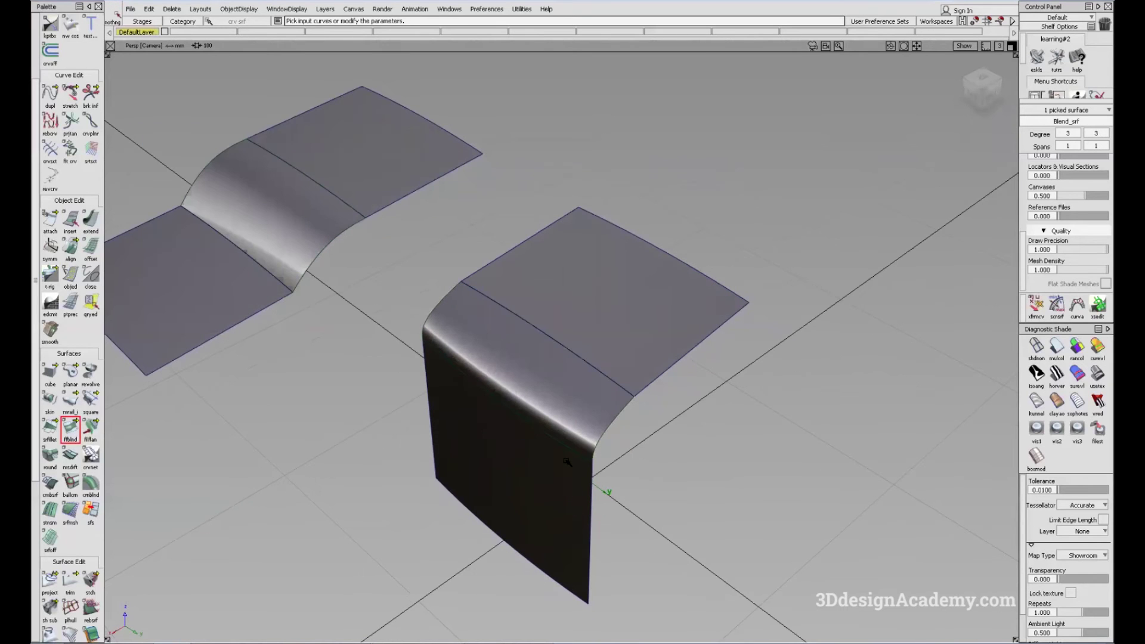
Compare the highlight flow across both blends with G2 Curvature on only one side of each
{"action": "middle_click_drag", "start_coordinate": [567, 462], "coordinate": [631, 362], "text": "alt+shift"}
{"action": "left_click_drag", "start_coordinate": [631, 362], "coordinate": [693, 476], "text": "alt+shift"}
{"action": "right_click_drag", "start_coordinate": [693, 475], "coordinate": [608, 401], "text": "ctrl+shift"}
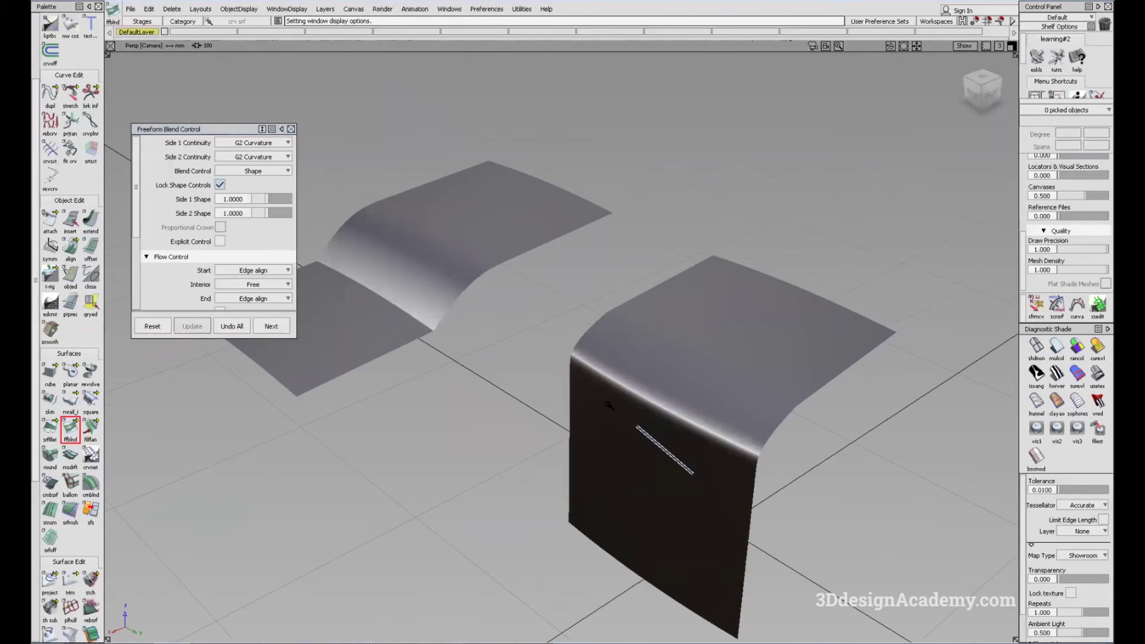
{"action": "mouse_move", "coordinate": [614, 396]}
{"action": "left_mouse_down", "text": "alt+shift"}
{"action": "mouse_move", "coordinate": [624, 406]}
{"action": "mouse_move", "coordinate": [615, 416]}
{"action": "left_mouse_up", "text": "alt+shift"}
{"action": "middle_click_drag", "start_coordinate": [588, 353], "coordinate": [538, 337], "text": "alt+shift"}
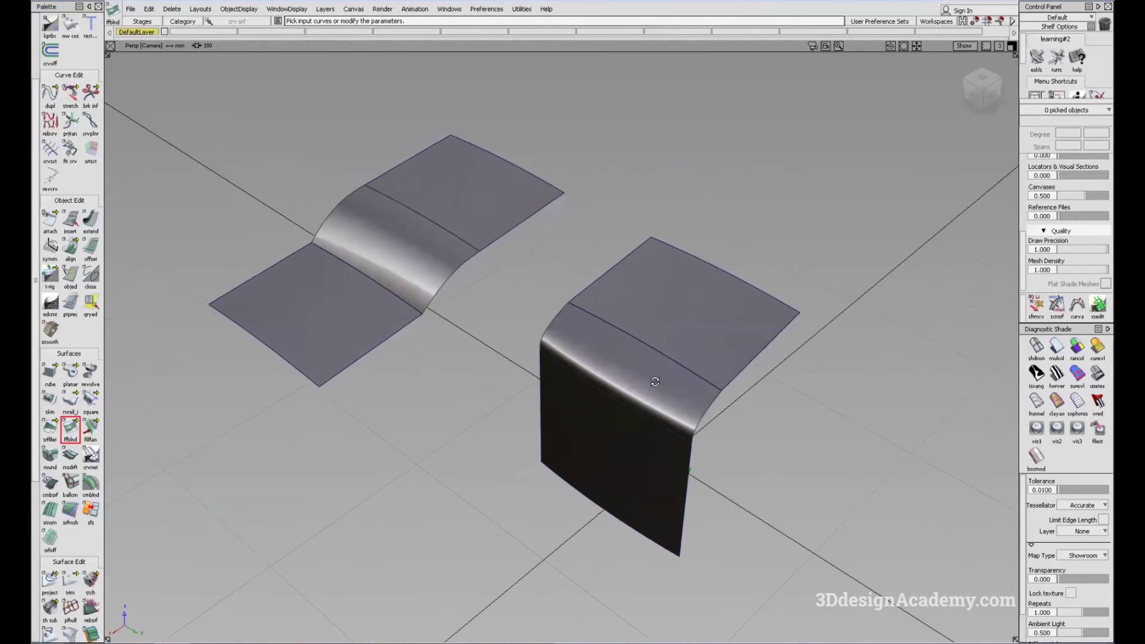
{"action": "left_click_drag", "start_coordinate": [549, 352], "coordinate": [580, 376], "text": "alt+shift"}
{"action": "middle_click_drag", "start_coordinate": [686, 370], "coordinate": [599, 349], "text": "alt+shift"}
{"action": "right_click_drag", "start_coordinate": [677, 357], "coordinate": [480, 429], "text": "ctrl+shift"}
Reopen the corner blend and set its Side 2 continuity to G2 Curvature
{"action": "left_click", "coordinate": [572, 384]}
{"action": "left_click_drag", "start_coordinate": [481, 429], "coordinate": [463, 374], "text": "alt+shift"}
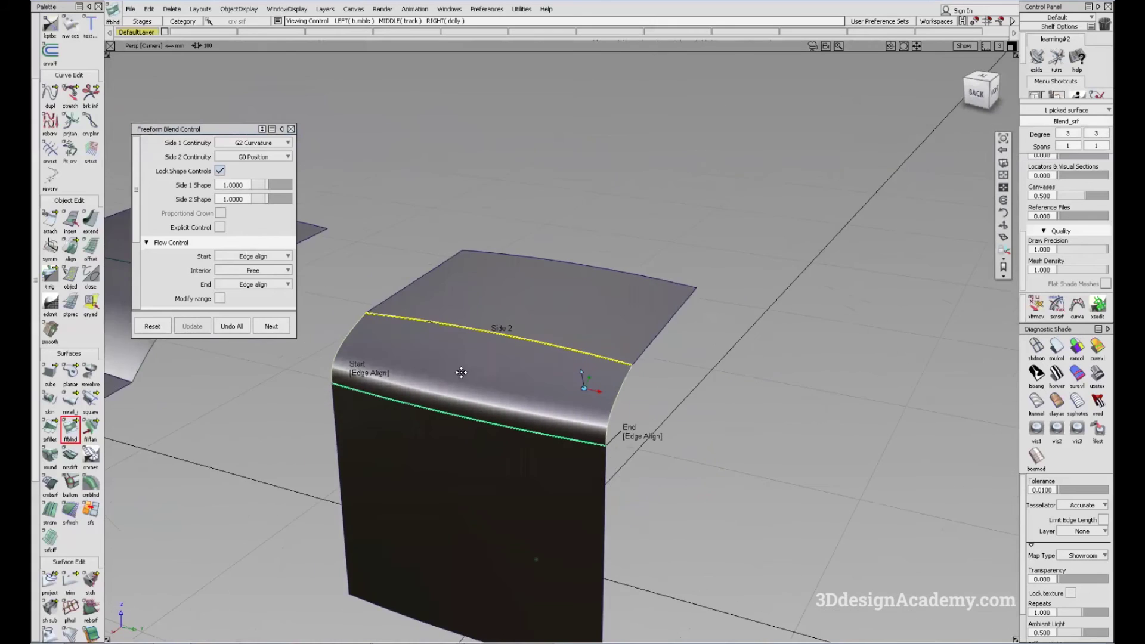
{"action": "middle_click_drag", "start_coordinate": [462, 374], "coordinate": [603, 381], "text": "alt+shift"}
{"action": "left_click", "coordinate": [273, 158]}
{"action": "left_click", "coordinate": [280, 193]}
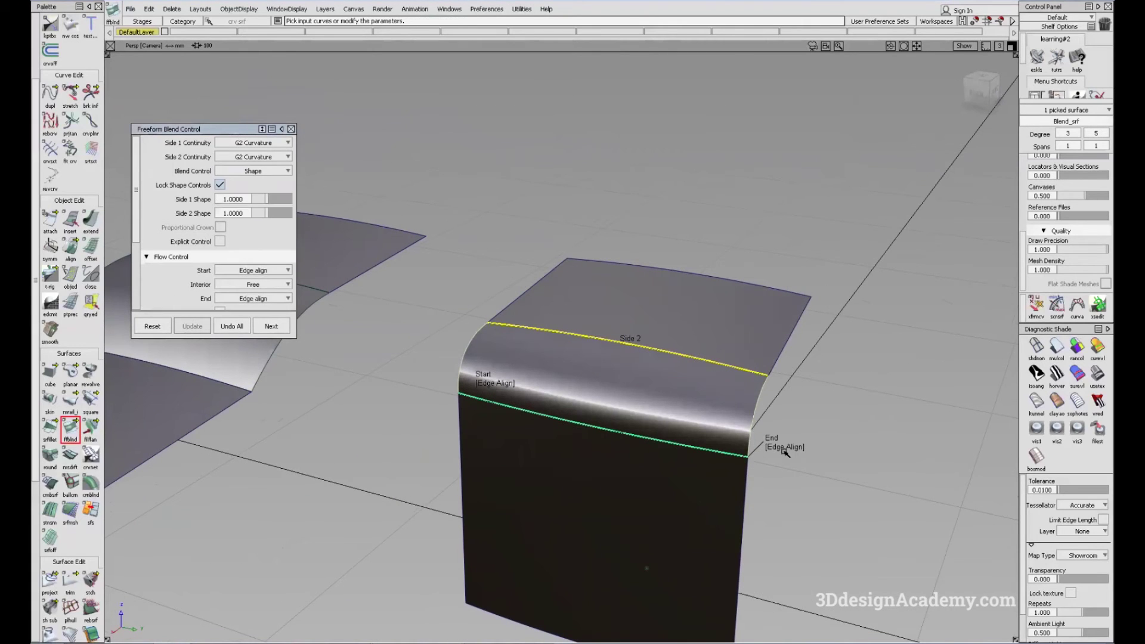
Switch the corner blend's End flow control to Connect ends and inspect its end edge up close
{"action": "left_click_drag", "start_coordinate": [730, 429], "coordinate": [825, 401], "text": "alt+shift"}
{"action": "left_click", "coordinate": [782, 447]}
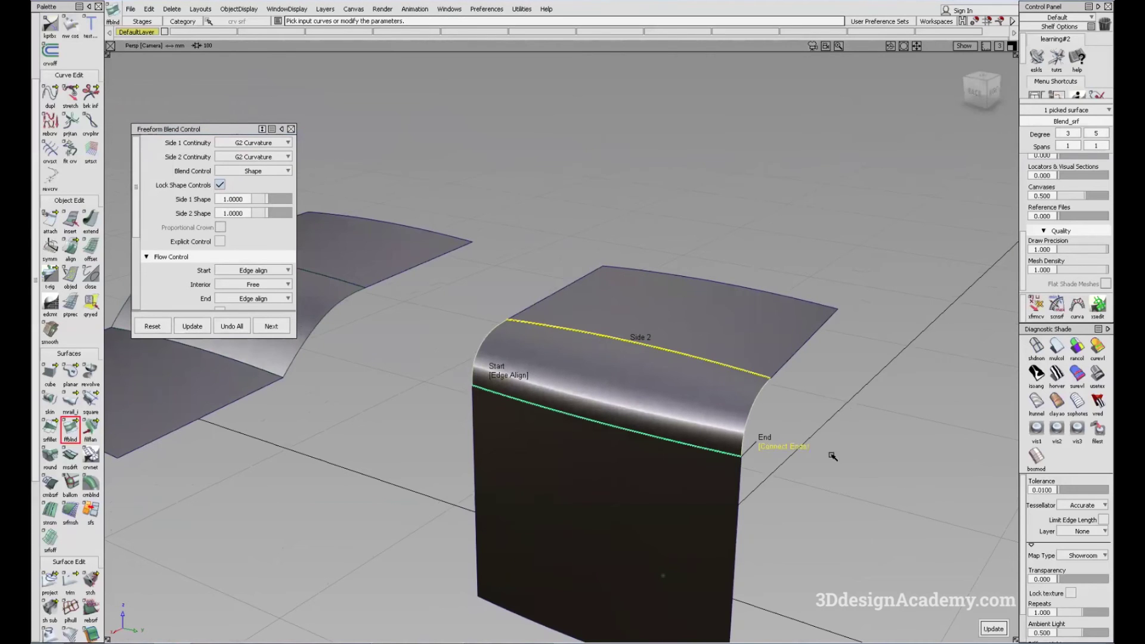
{"action": "left_click_drag", "start_coordinate": [647, 475], "coordinate": [724, 468], "text": "alt+shift"}
{"action": "left_click_drag", "start_coordinate": [780, 411], "coordinate": [809, 459], "text": "alt+shift"}
{"action": "mouse_move", "coordinate": [752, 386]}
{"action": "left_mouse_down", "text": "alt+shift"}
{"action": "mouse_move", "coordinate": [826, 438]}
{"action": "mouse_move", "coordinate": [781, 402]}
{"action": "left_mouse_up", "text": "alt+shift"}
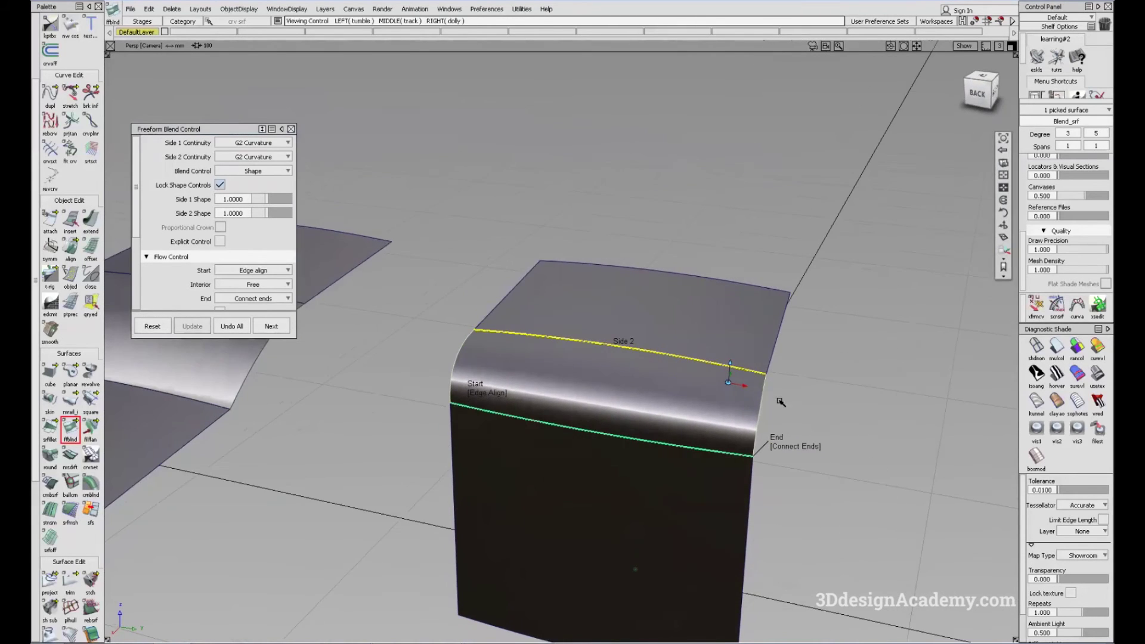
{"action": "left_click", "coordinate": [757, 383], "text": "alt+shift"}
{"action": "right_click_drag", "start_coordinate": [759, 383], "coordinate": [759, 361], "text": "alt+shift"}
{"action": "left_click_drag", "start_coordinate": [775, 396], "coordinate": [800, 401], "text": "alt+shift"}
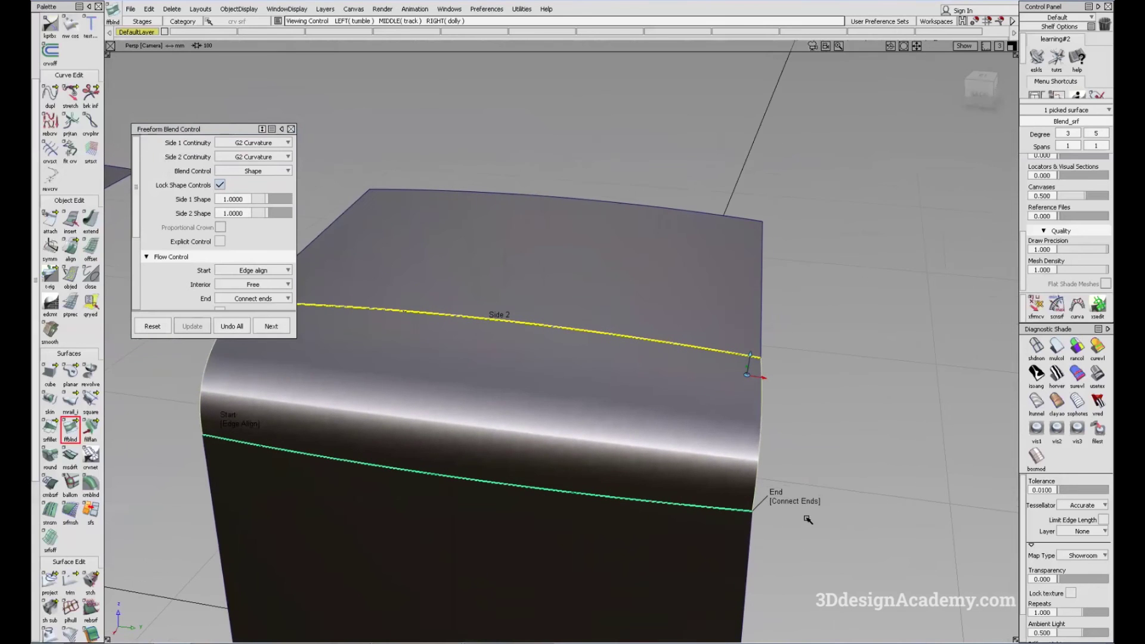
Try the Default End flow on the corner blend, inspect the end edge, and return the option to Edge align
{"action": "left_click", "coordinate": [806, 510]}
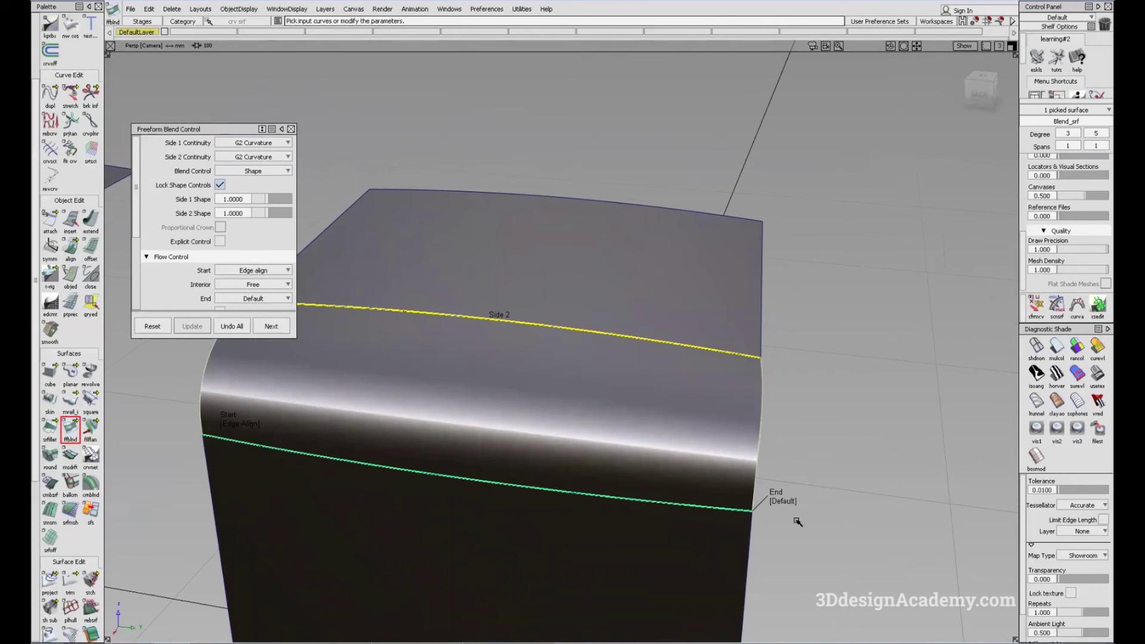
{"action": "mouse_move", "coordinate": [861, 500]}
{"action": "left_mouse_down", "text": "alt+shift"}
{"action": "mouse_move", "coordinate": [859, 442]}
{"action": "mouse_move", "coordinate": [798, 508]}
{"action": "left_mouse_up", "text": "alt+shift"}
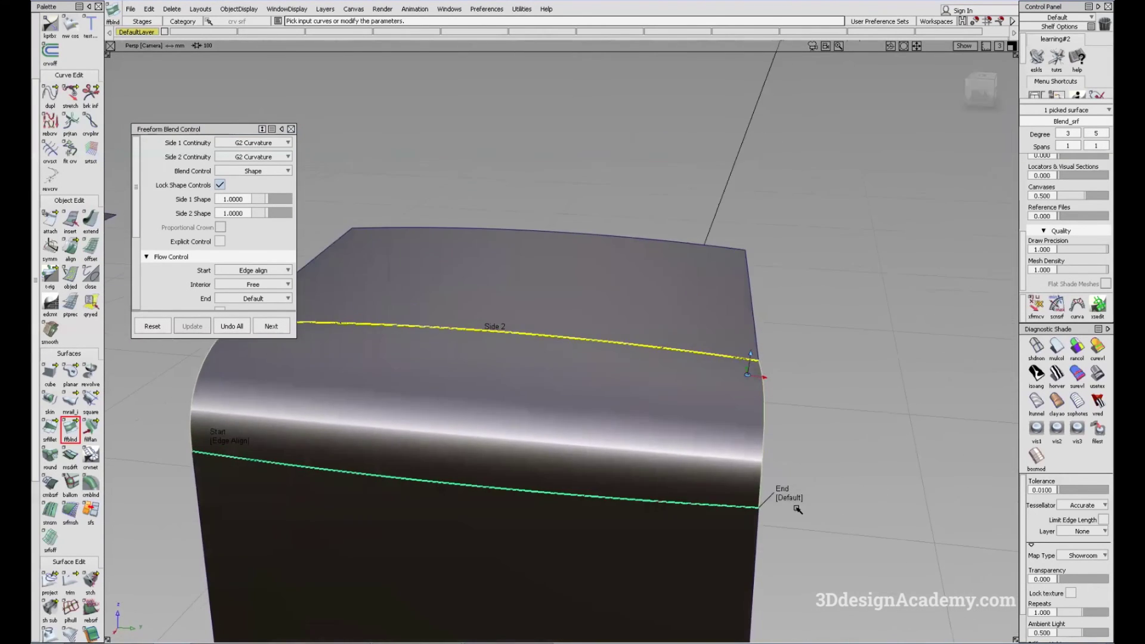
{"action": "left_click", "coordinate": [797, 507]}
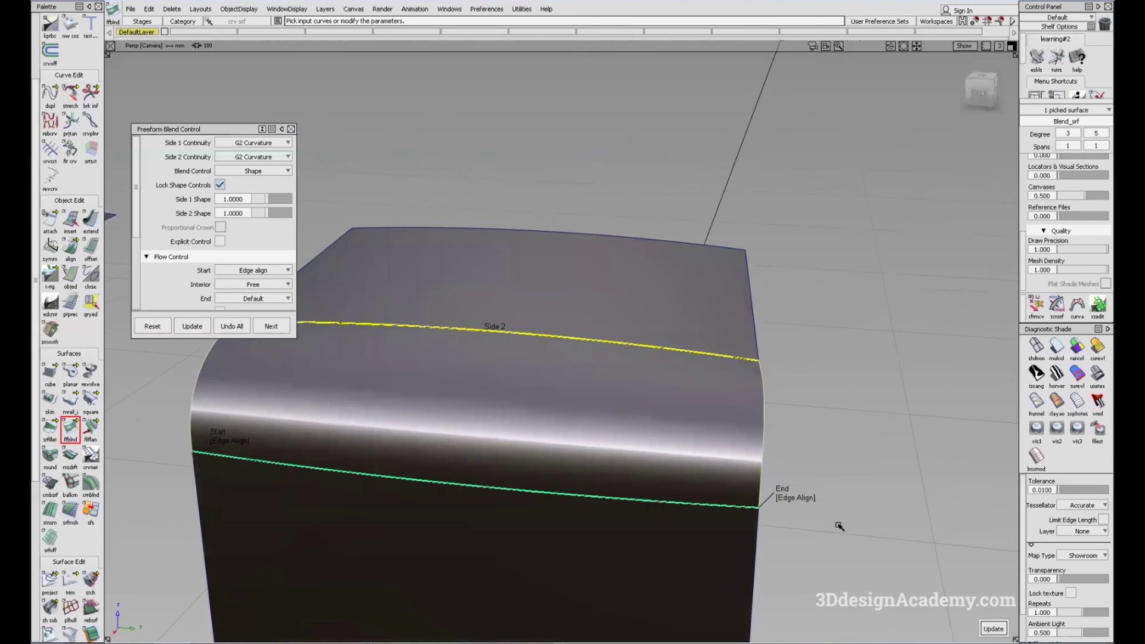
{"action": "left_click", "coordinate": [805, 500]}
{"action": "left_click_drag", "start_coordinate": [802, 496], "coordinate": [737, 481], "text": "alt+shift"}
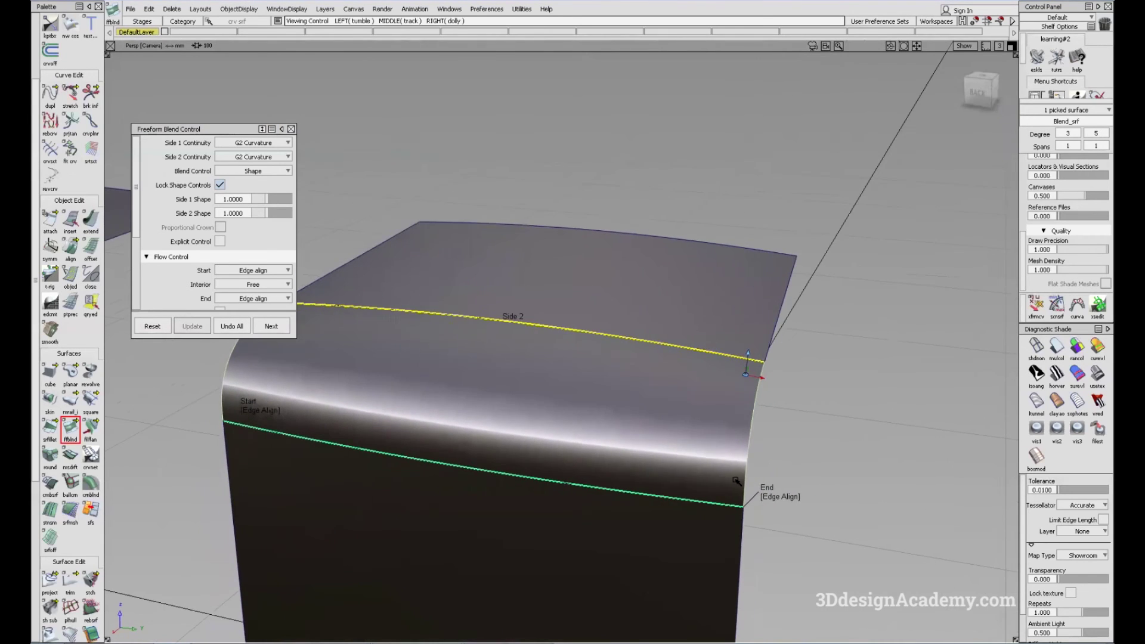
Finish with the corner blend, edit the S-shaped blend, and set its Start flow control to Connect ends
{"action": "left_click_drag", "start_coordinate": [732, 544], "coordinate": [718, 450], "text": "ctrl+shift"}
{"action": "right_click_drag", "start_coordinate": [695, 404], "coordinate": [555, 391], "text": "alt+shift"}
{"action": "middle_click_drag", "start_coordinate": [554, 391], "coordinate": [666, 422], "text": "alt+shift"}
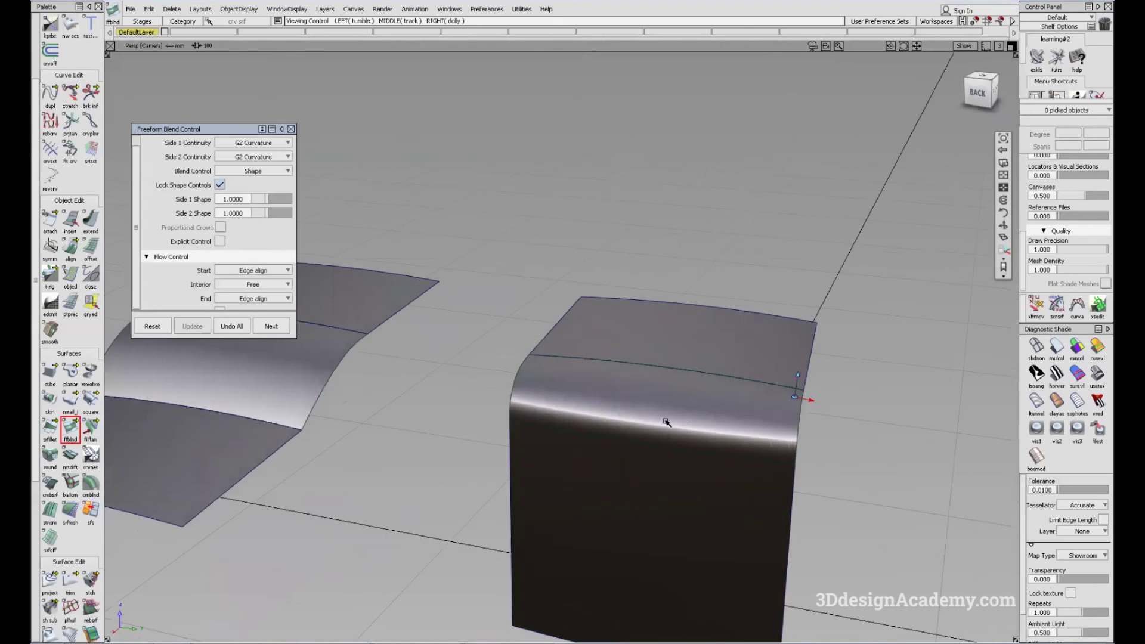
{"action": "left_click_drag", "start_coordinate": [666, 422], "coordinate": [664, 460], "text": "alt+shift"}
{"action": "left_click", "coordinate": [552, 440]}
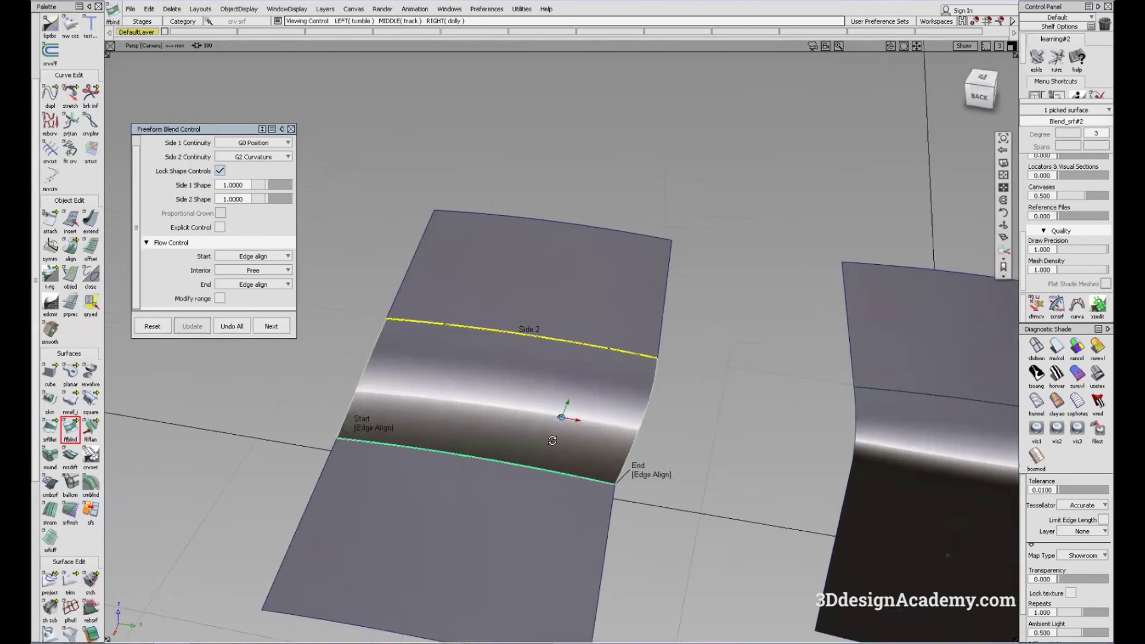
{"action": "left_click_drag", "start_coordinate": [552, 440], "coordinate": [627, 522], "text": "alt+shift"}
{"action": "left_click", "coordinate": [413, 396]}
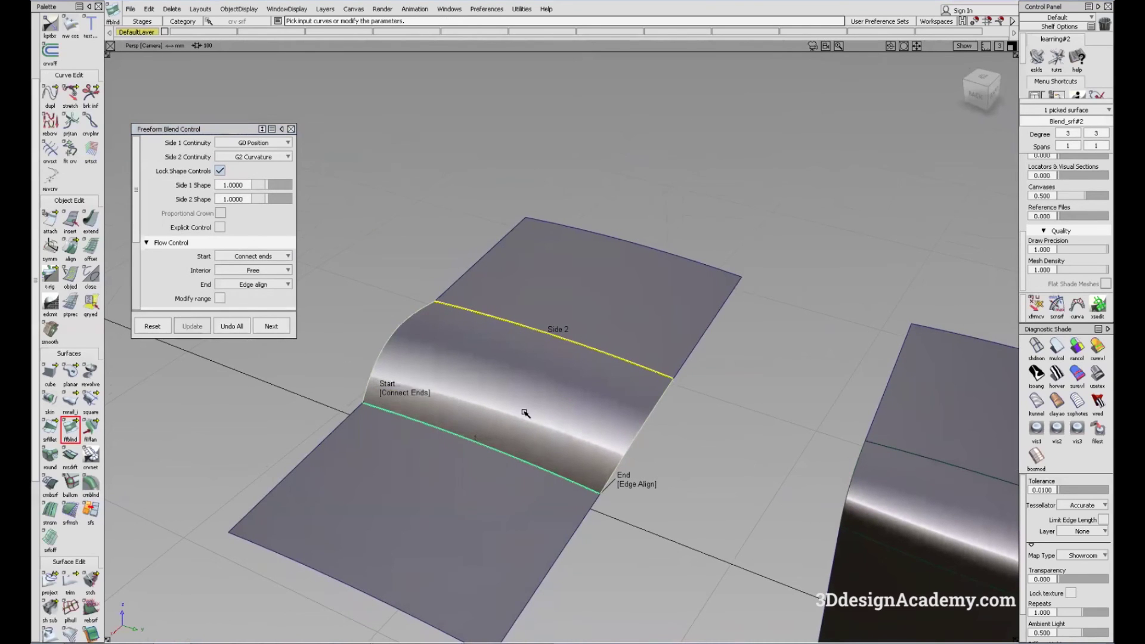
{"action": "left_click_drag", "start_coordinate": [424, 440], "coordinate": [398, 448], "text": "alt+shift"}
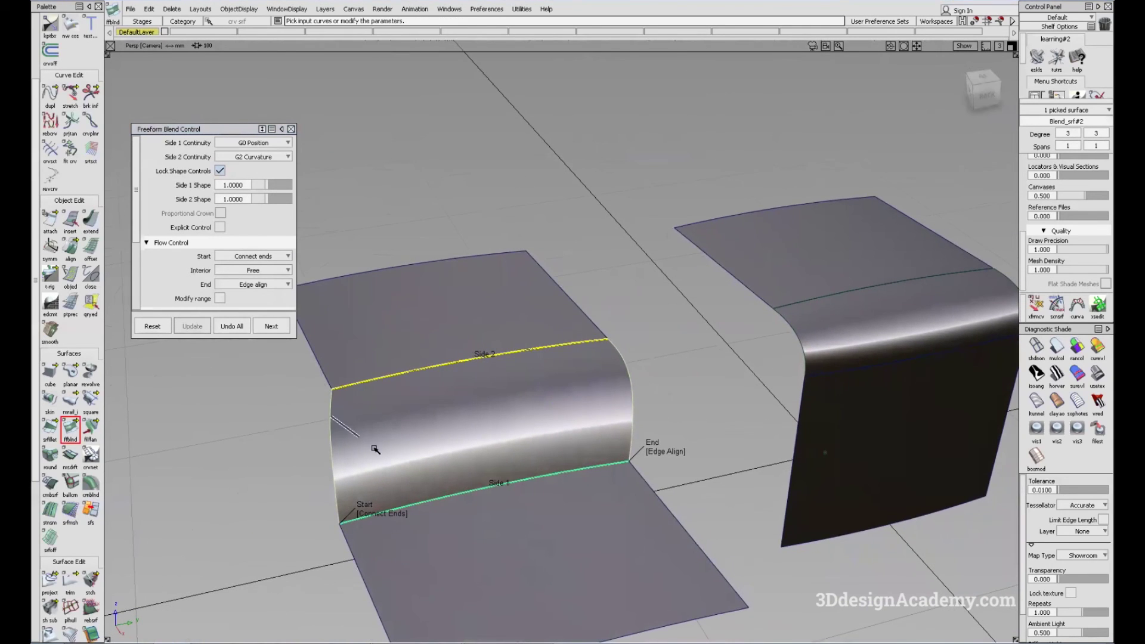
Set the S-shaped blend's Start flow control to Default and inspect the control vertices along its start edge
{"action": "left_click_drag", "start_coordinate": [409, 487], "coordinate": [380, 407], "text": "alt+shift"}
{"action": "left_click", "coordinate": [382, 478]}
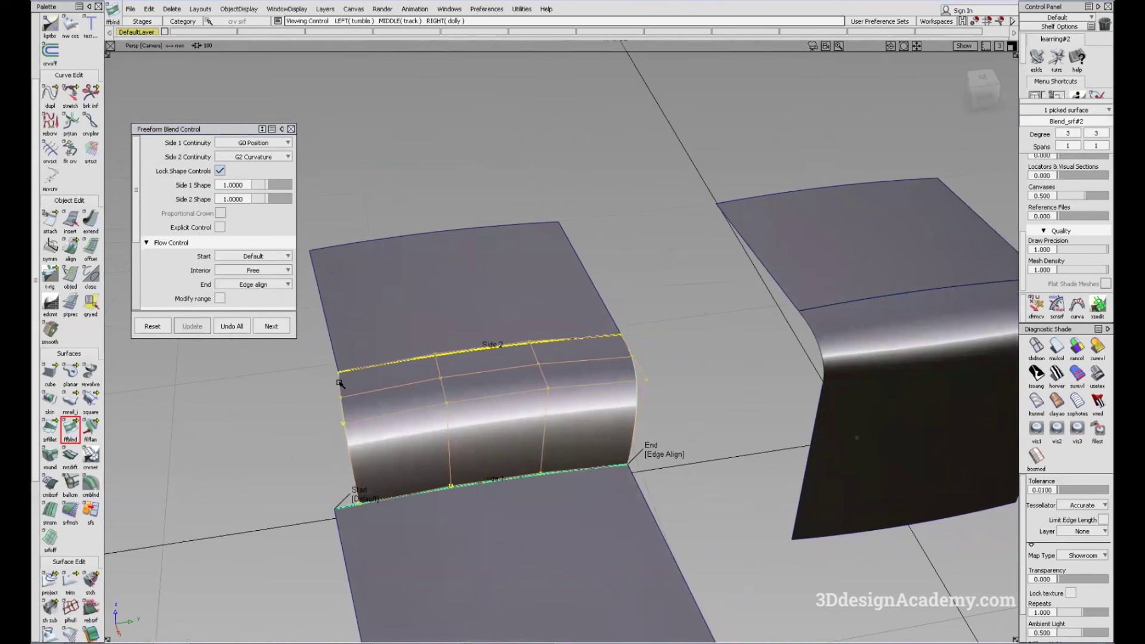
{"action": "left_click_drag", "start_coordinate": [343, 385], "coordinate": [366, 482], "text": "alt+shift"}
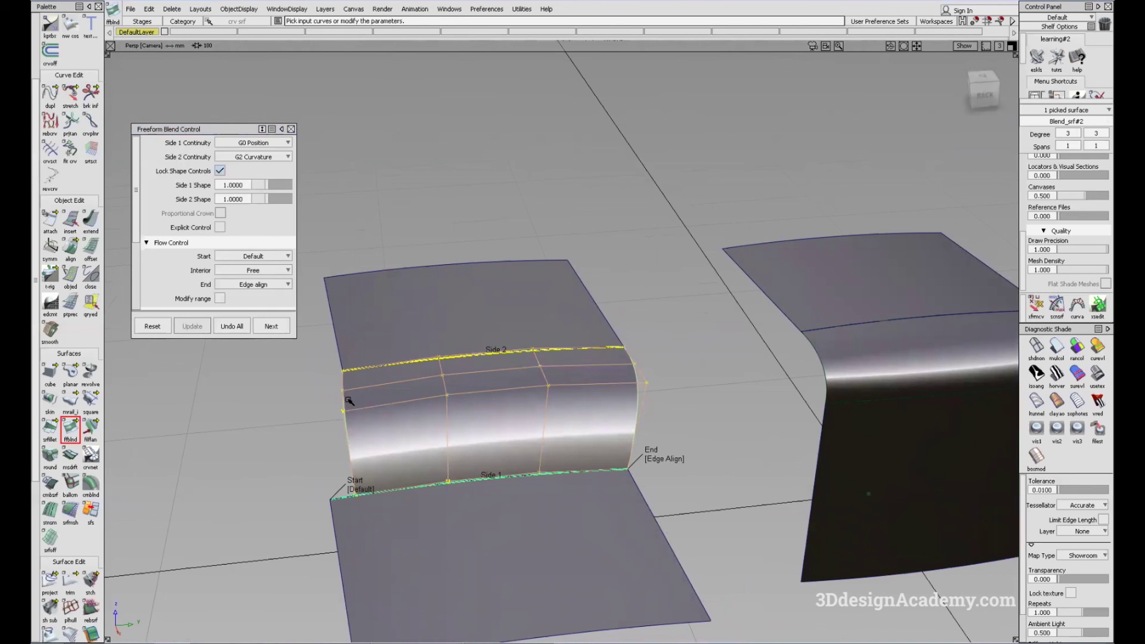
{"action": "left_click_drag", "start_coordinate": [361, 429], "coordinate": [515, 362], "text": "alt+shift"}
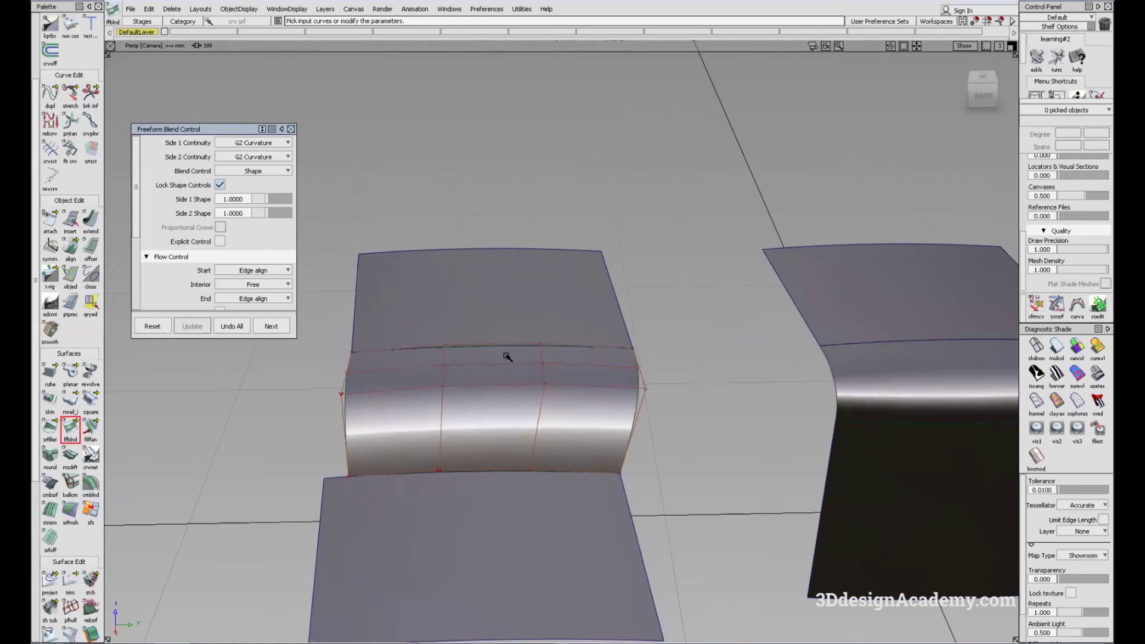
{"action": "left_click_drag", "start_coordinate": [500, 349], "coordinate": [543, 370], "text": "alt+shift"}
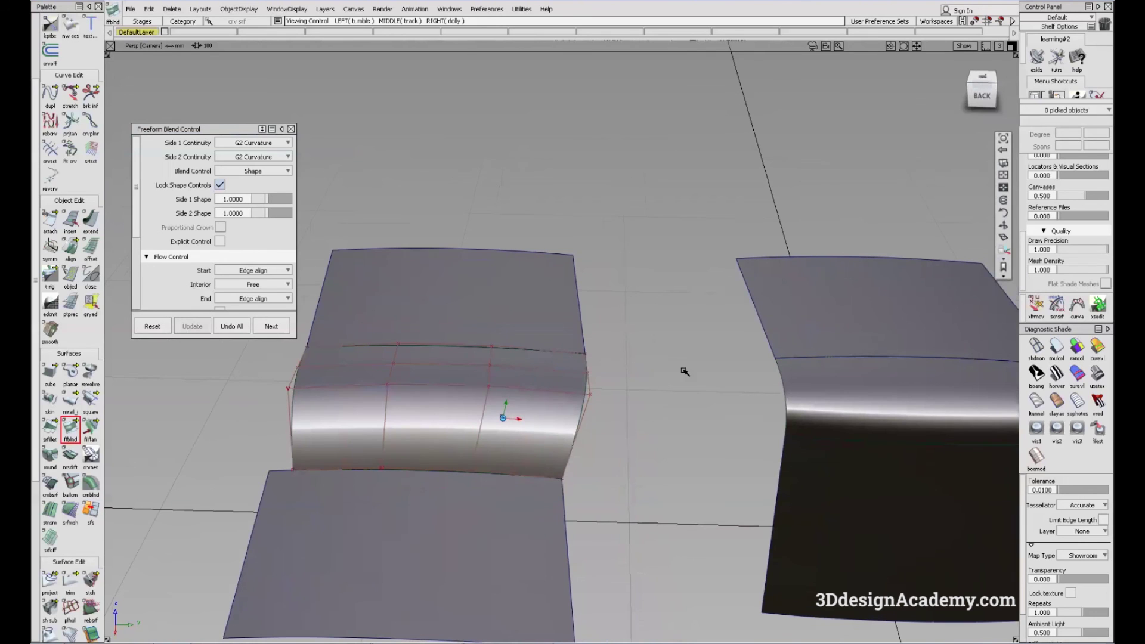